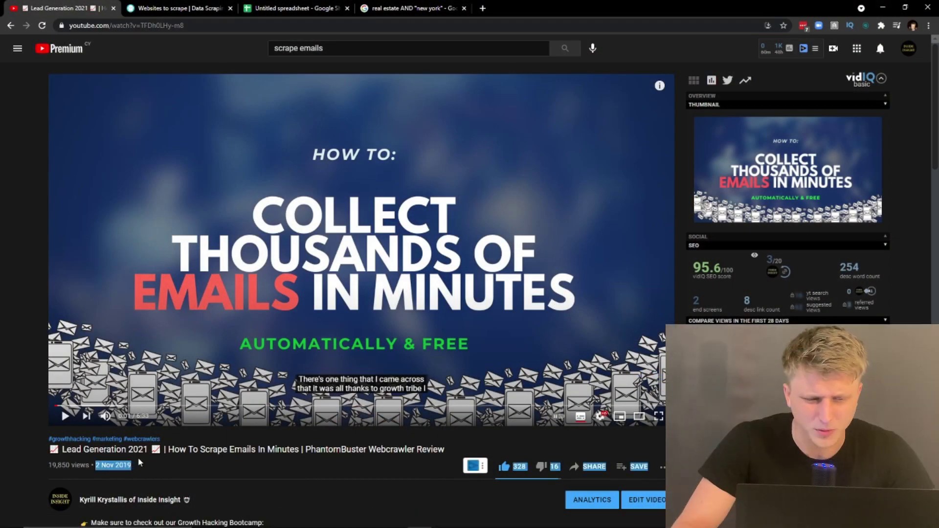
Check the publication date and views of the Lead Generation 2021 YouTube video, and preview it up to 1:44.
{"action": "double_click", "coordinate": [123, 465]}
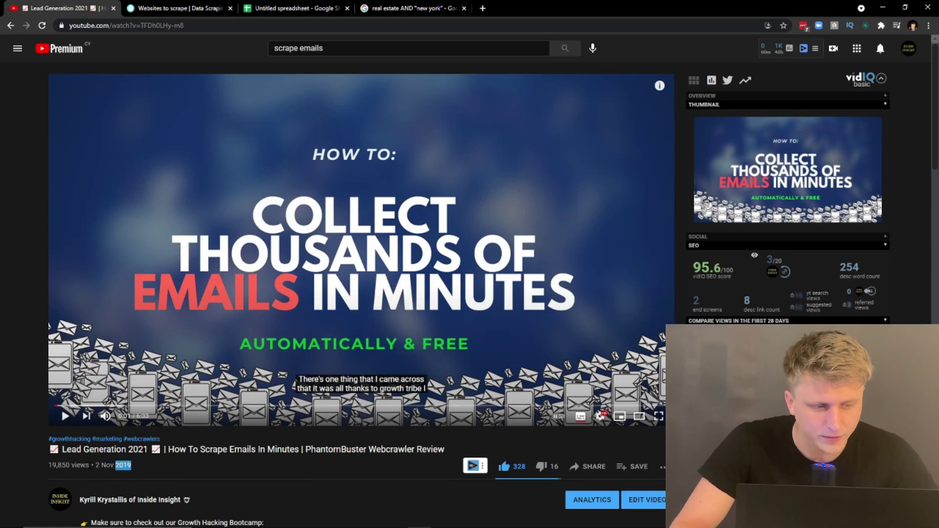
{"action": "left_click_drag", "start_coordinate": [86, 465], "coordinate": [52, 465]}
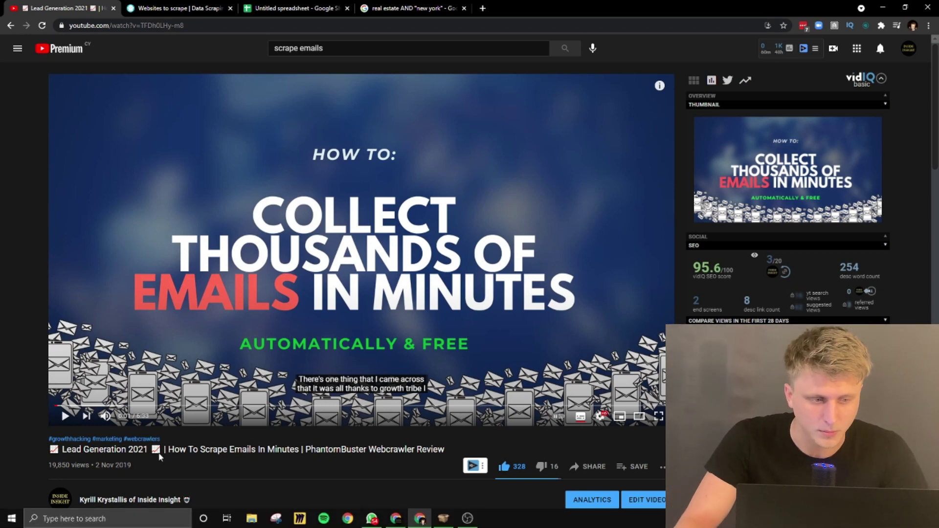
{"action": "left_click", "coordinate": [251, 349]}
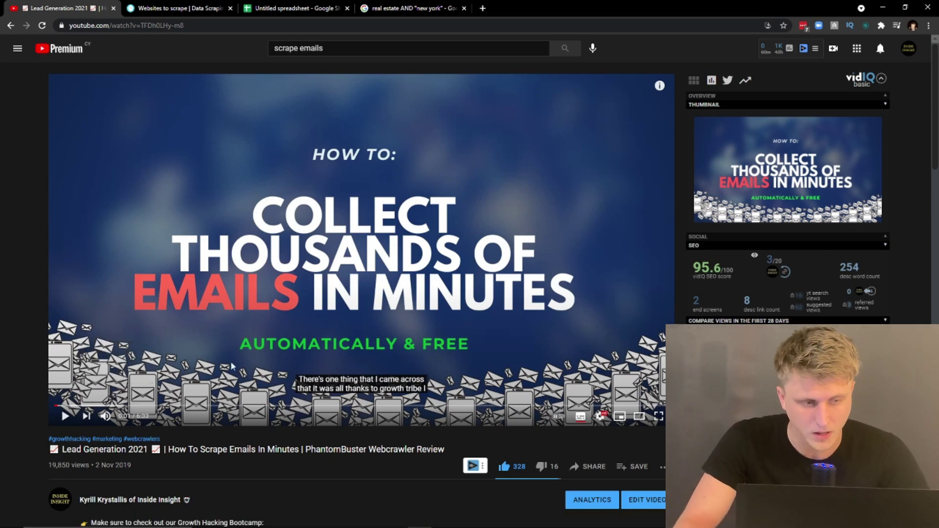
{"action": "left_click", "coordinate": [149, 406]}
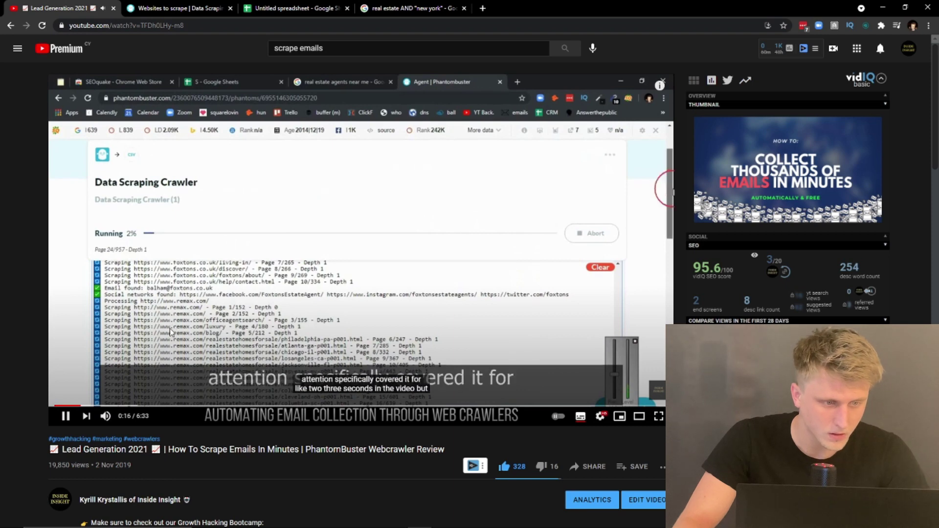
{"action": "left_click", "coordinate": [208, 407]}
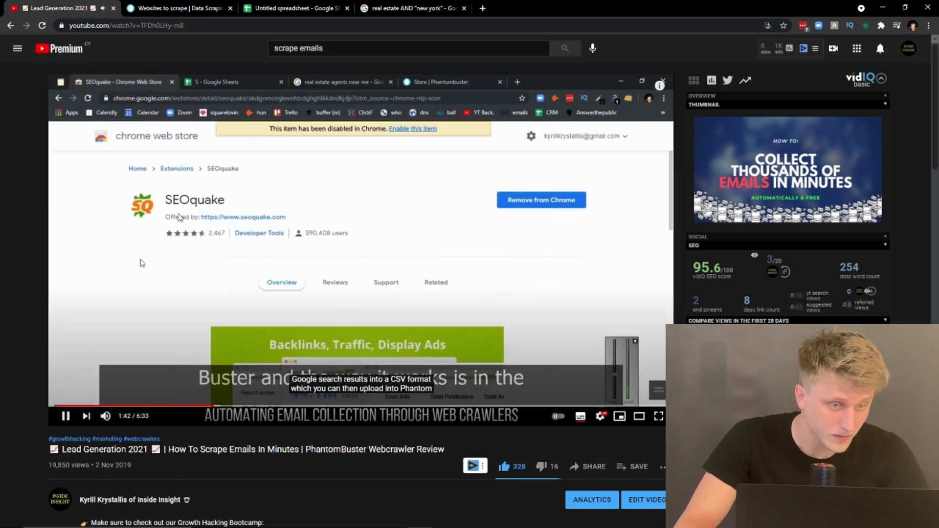
{"action": "left_click", "coordinate": [64, 416]}
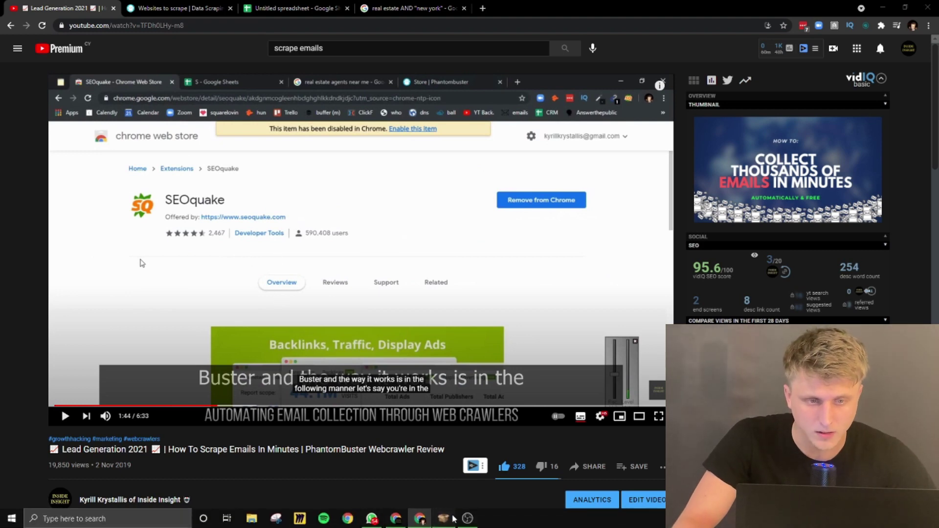
Look over the ScrapeBox window, the Google results for real estate AND "new york", and the Phantombuster Data Scraping Crawler setup.
{"action": "left_click", "coordinate": [444, 518]}
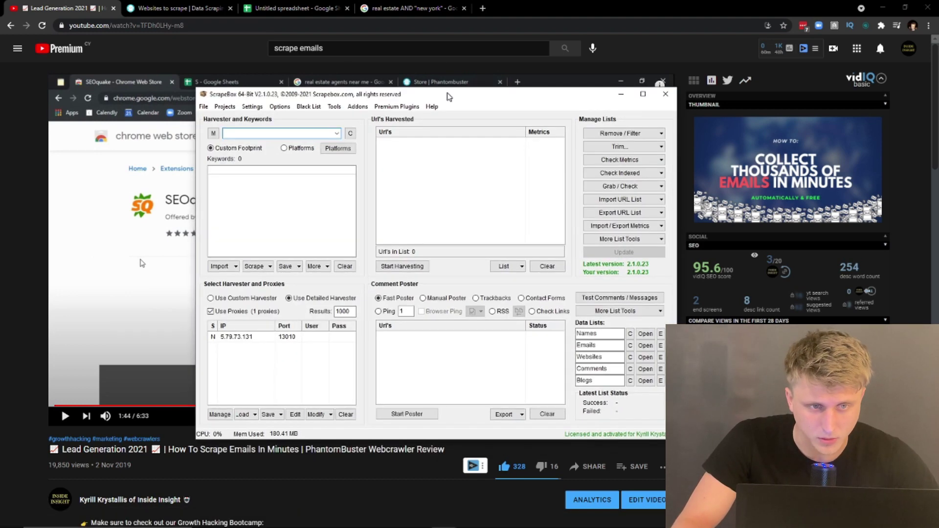
{"action": "left_click", "coordinate": [370, 10]}
{"action": "scroll", "coordinate": [221, 279], "scroll_direction": "up", "scroll_amount": 1}
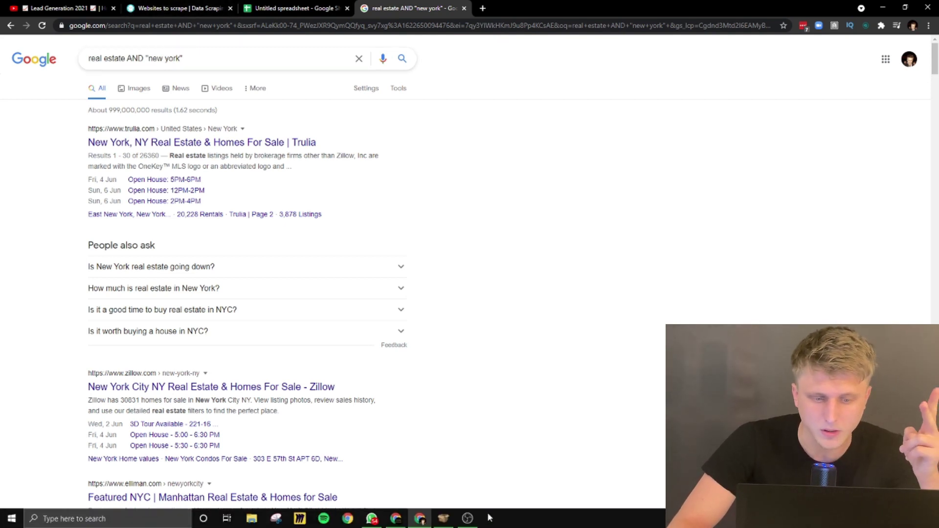
{"action": "left_click", "coordinate": [450, 522]}
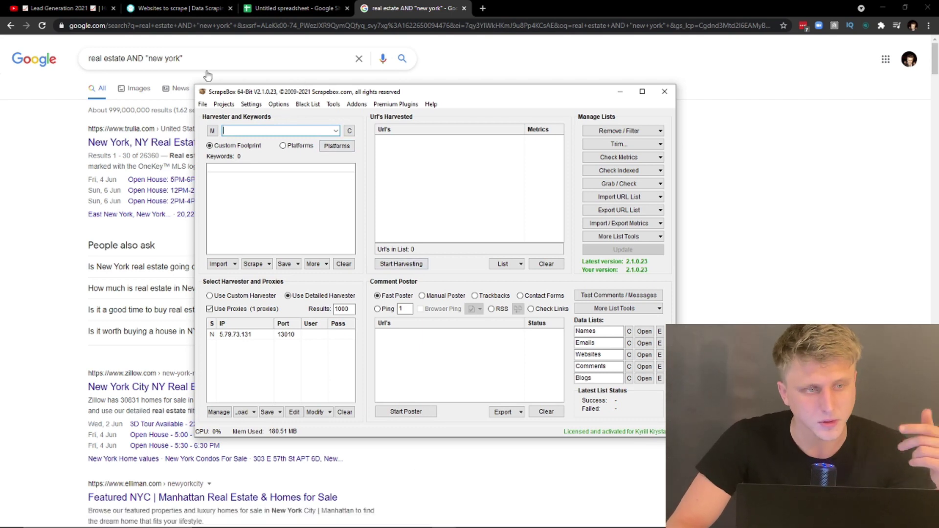
{"action": "left_click", "coordinate": [199, 6]}
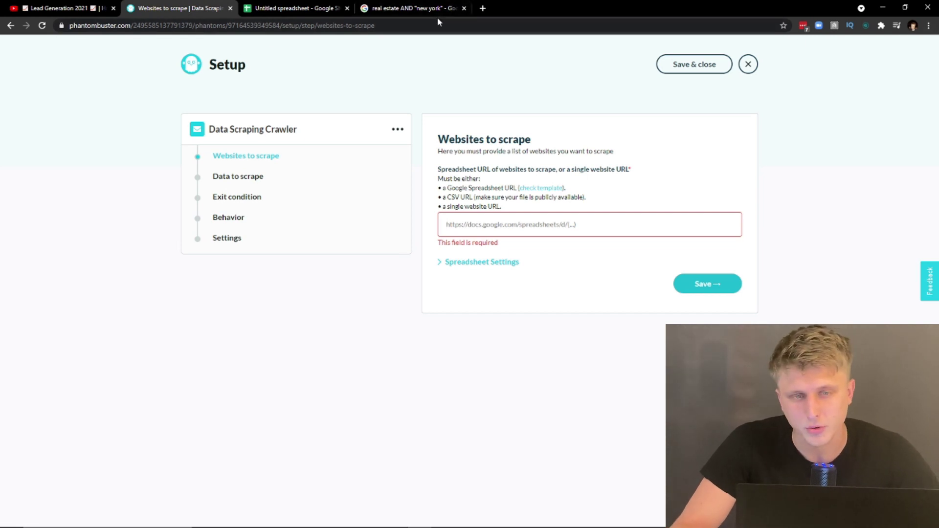
{"action": "key", "text": "ctrl+shift+Tab"}
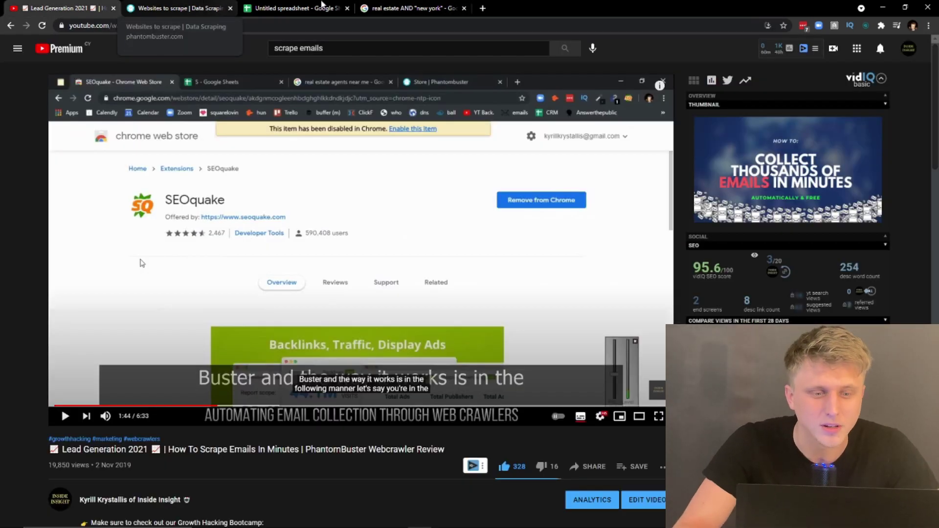
{"action": "key", "text": "ctrl+shift+Tab"}
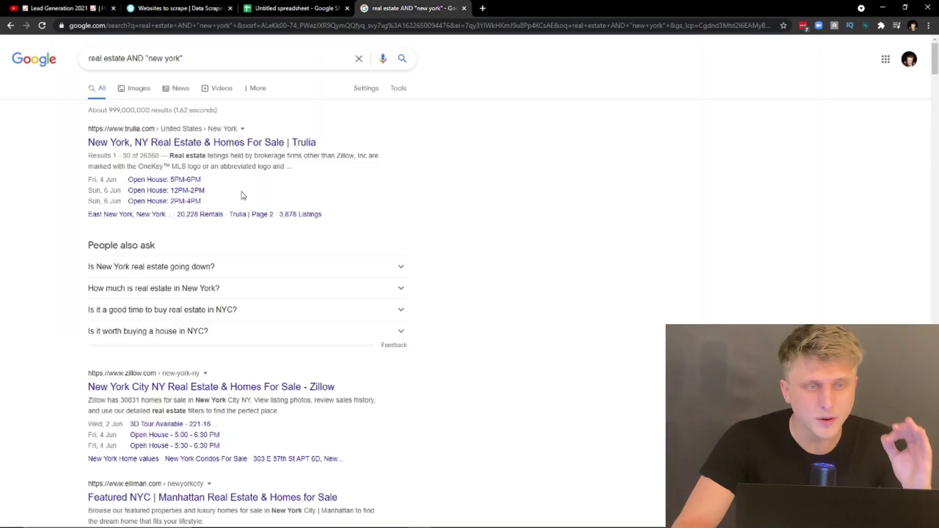
{"action": "left_click", "coordinate": [435, 520]}
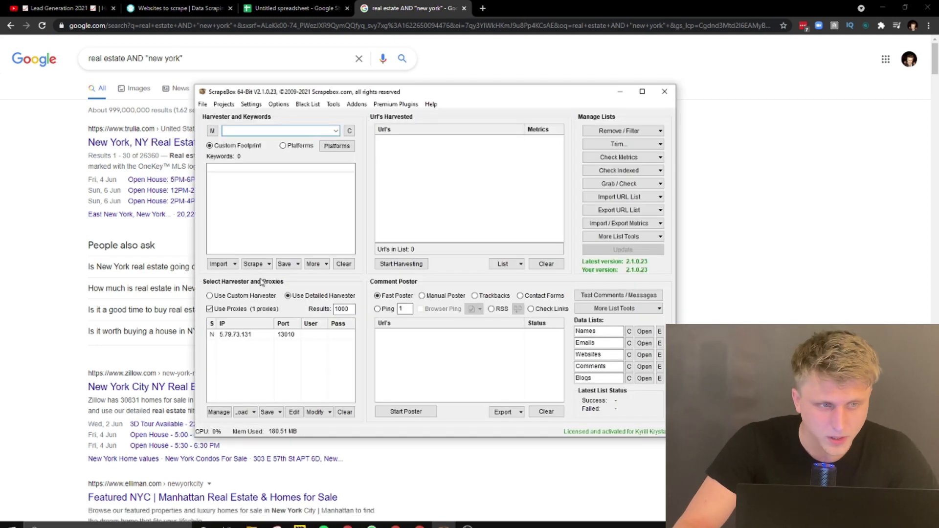
{"action": "left_click", "coordinate": [142, 143]}
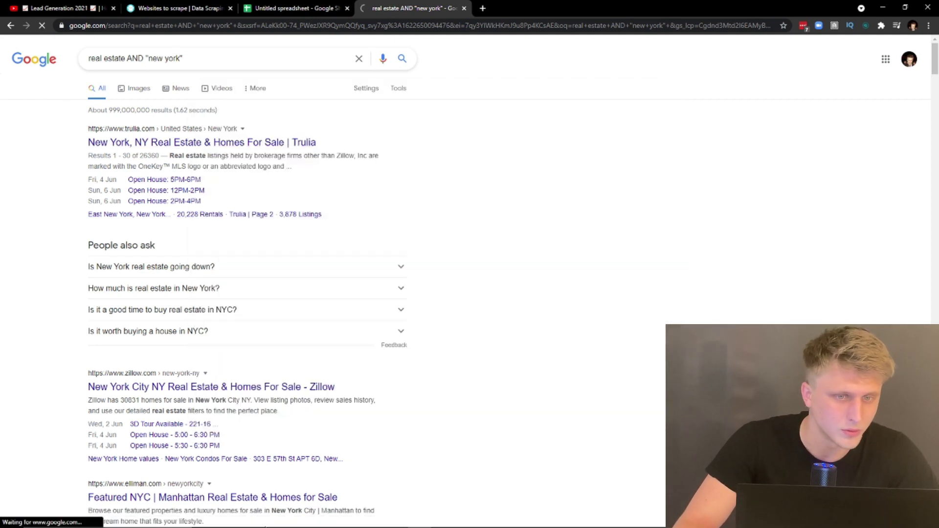
{"action": "left_click", "coordinate": [10, 25]}
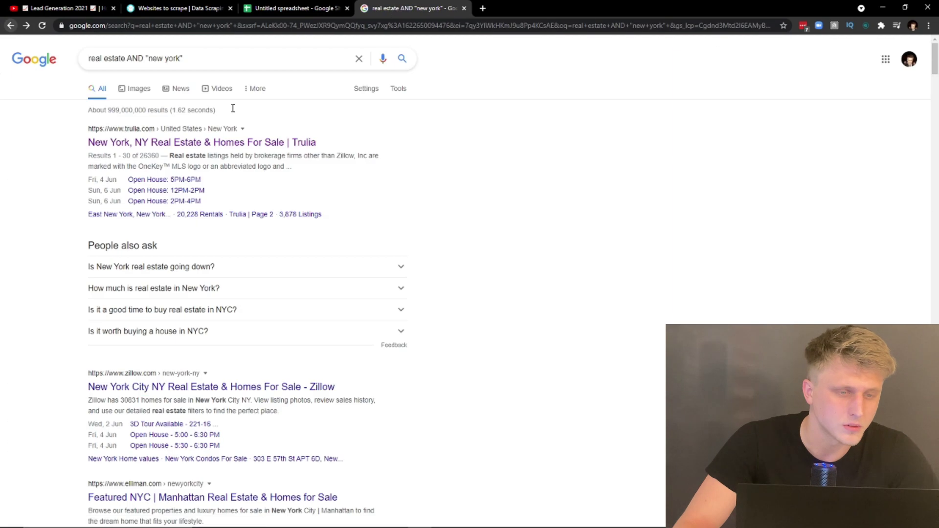
Copy the Google query real estate AND "new york" into ScrapeBox as the custom footprint.
{"action": "left_click", "coordinate": [195, 59]}
{"action": "key", "text": "ctrl+a"}
{"action": "key", "text": "ctrl+c"}
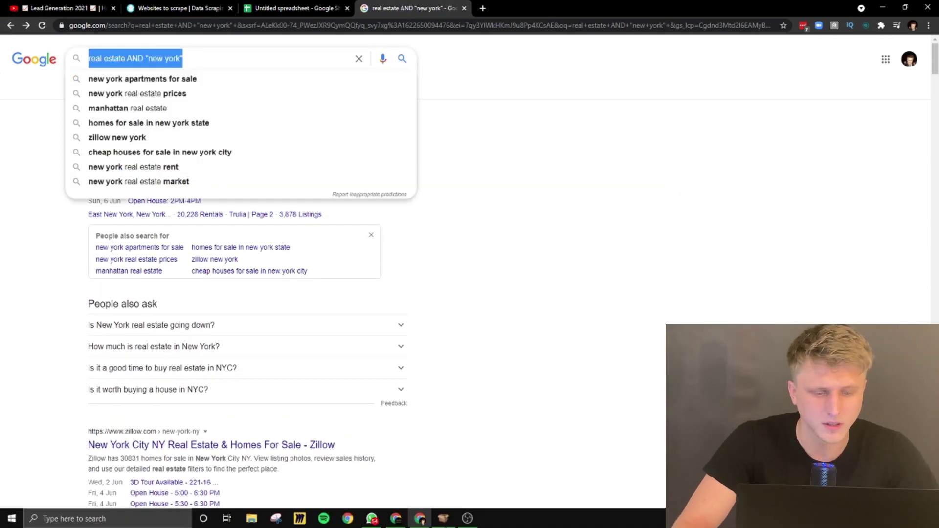
{"action": "left_click", "coordinate": [443, 518]}
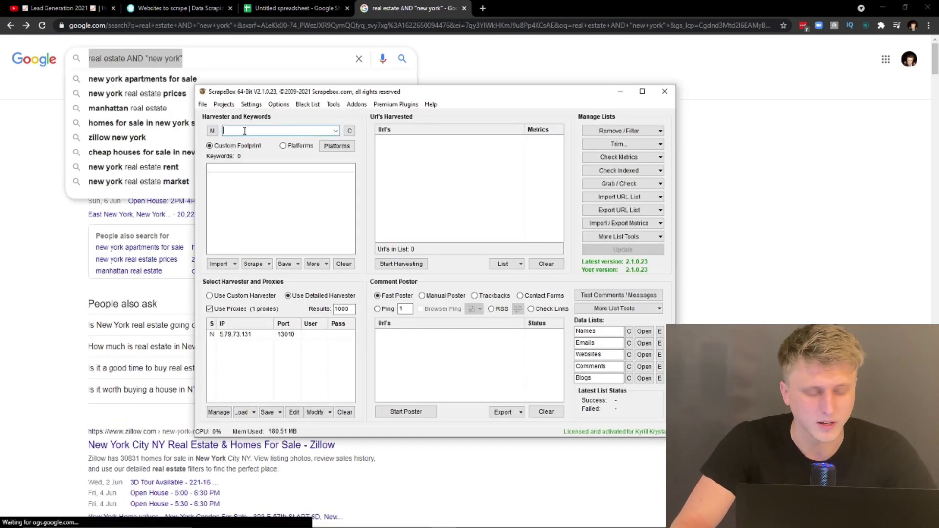
{"action": "key", "text": "ctrl+v"}
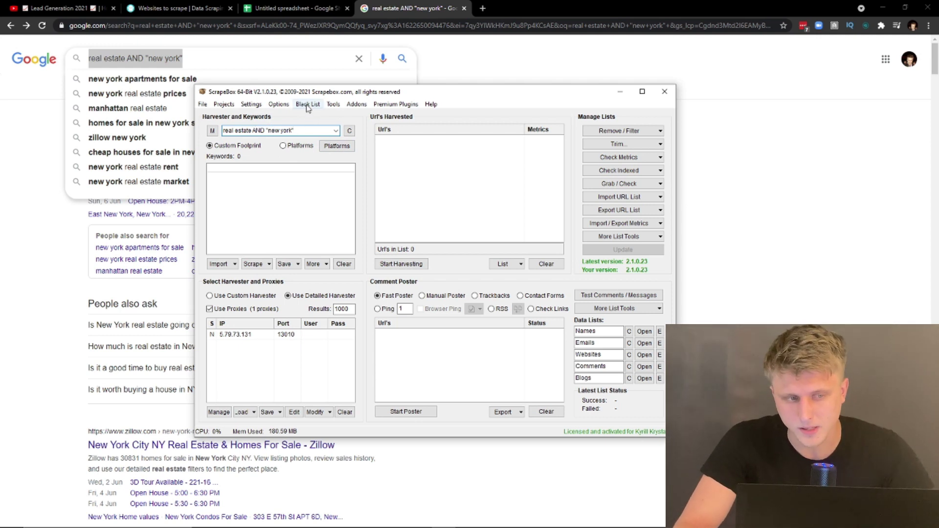
Start harvesting URLs for the query in the Detailed Harvester with Google as the search engine.
{"action": "left_click_drag", "start_coordinate": [435, 91], "coordinate": [646, 78]}
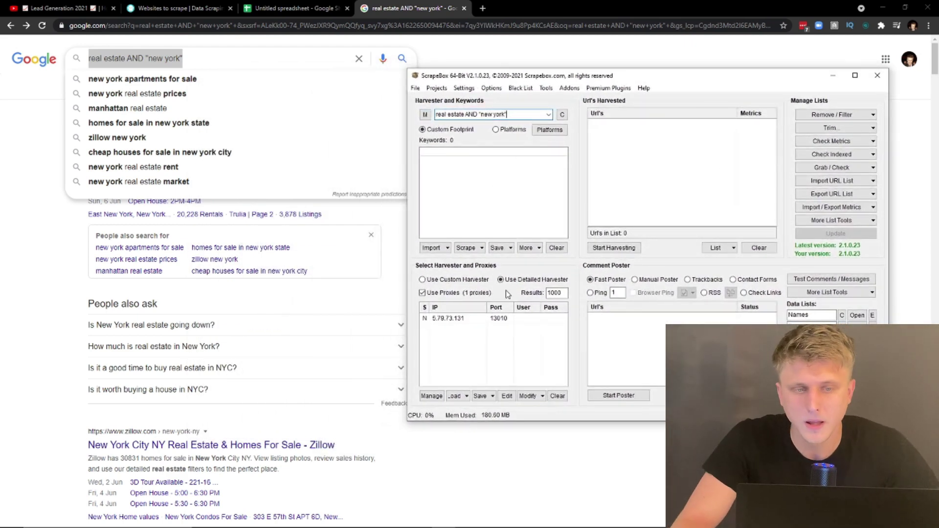
{"action": "left_click", "coordinate": [622, 247]}
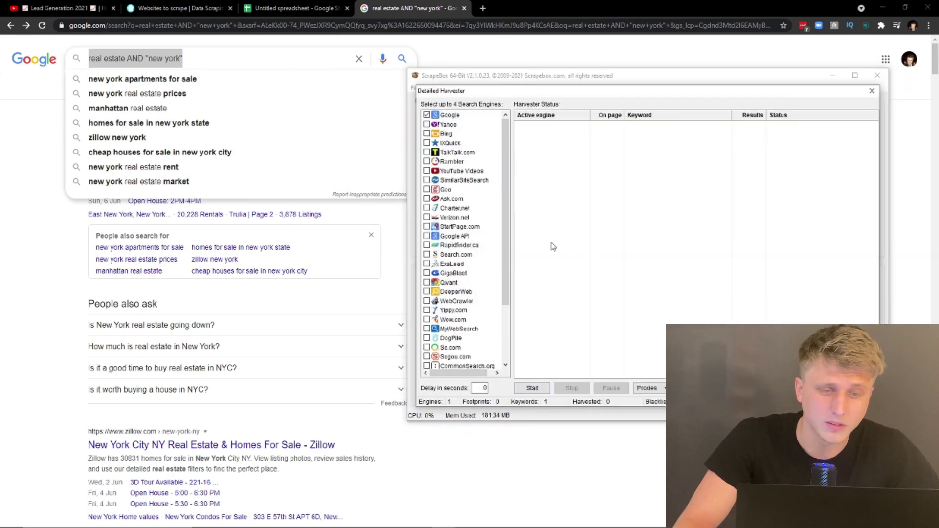
{"action": "left_click", "coordinate": [534, 388]}
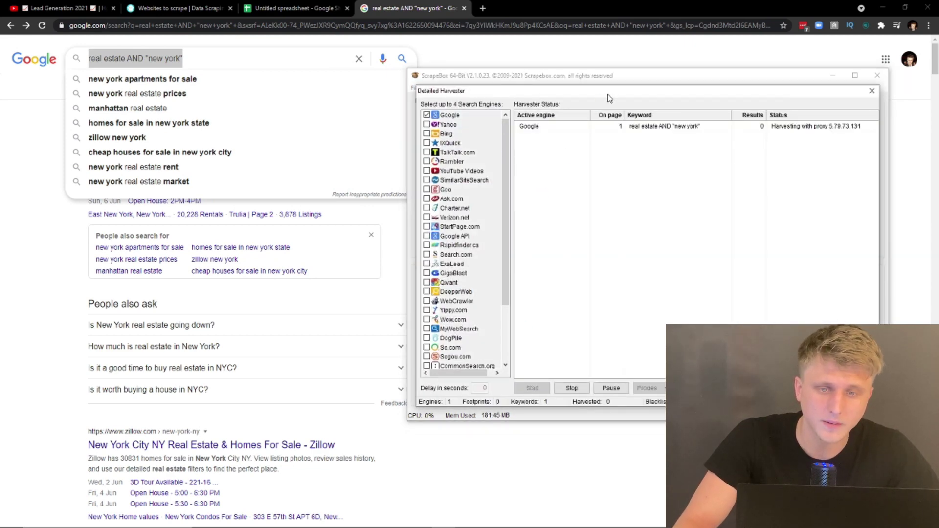
{"action": "left_click_drag", "start_coordinate": [609, 96], "coordinate": [456, 107]}
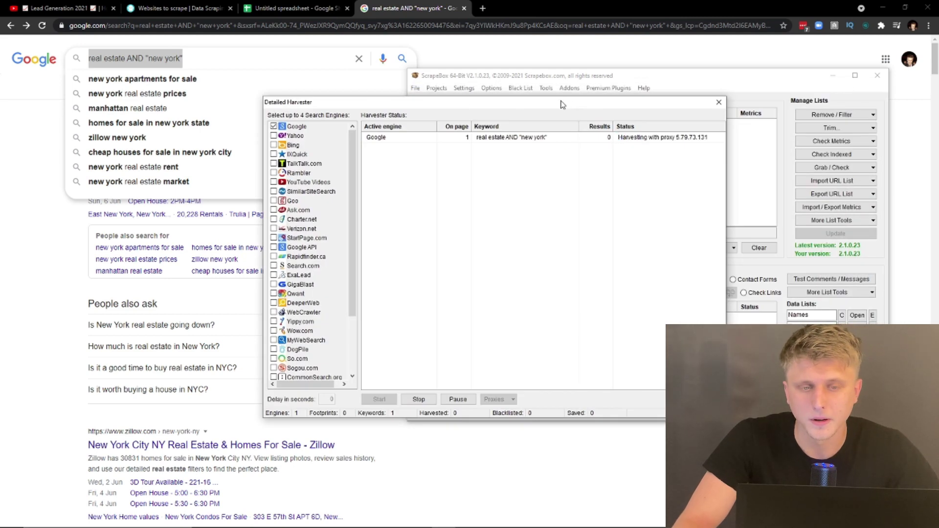
{"action": "left_click_drag", "start_coordinate": [563, 104], "coordinate": [639, 84]}
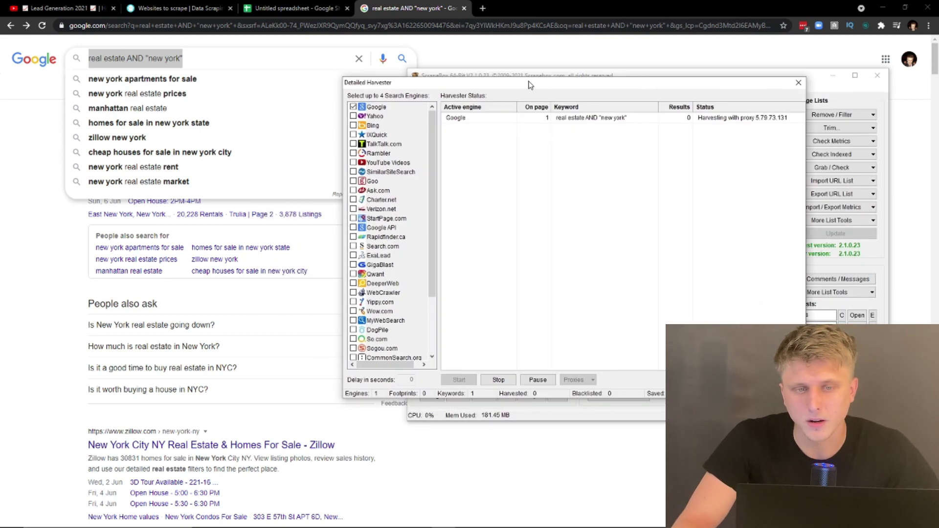
{"action": "left_click_drag", "start_coordinate": [530, 84], "coordinate": [744, 191]}
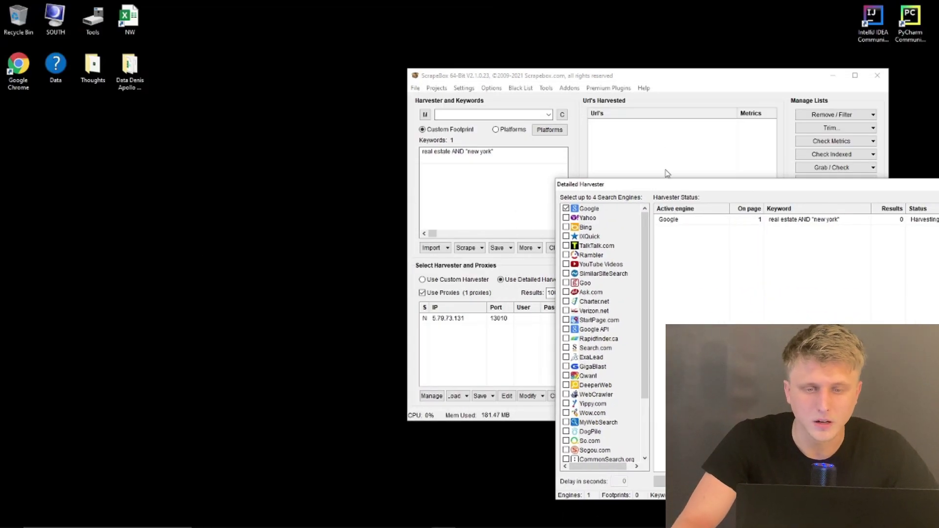
{"action": "left_click_drag", "start_coordinate": [667, 184], "coordinate": [386, 413]}
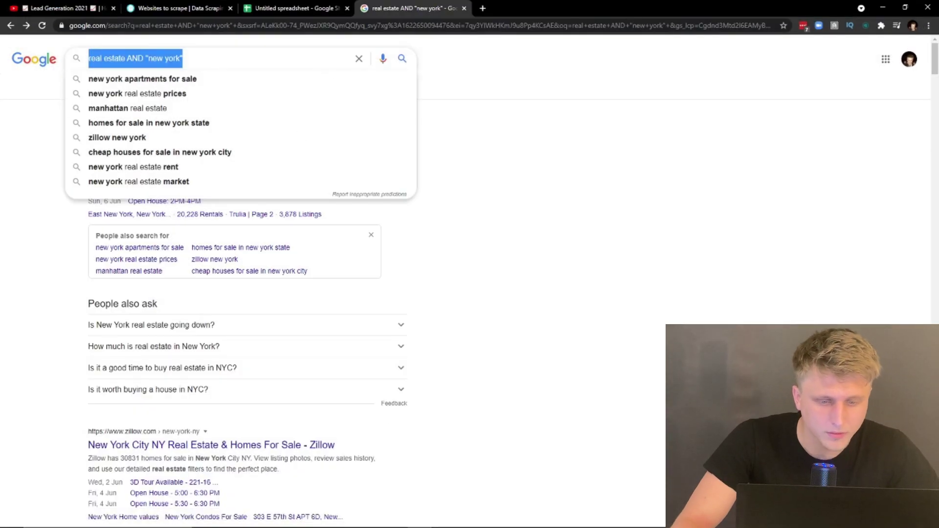
{"action": "left_click", "coordinate": [443, 519]}
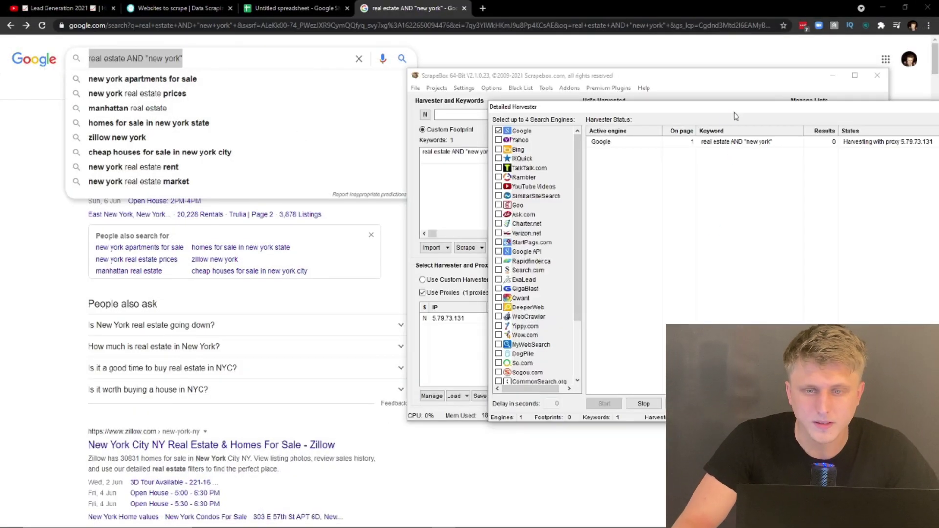
{"action": "left_click_drag", "start_coordinate": [734, 116], "coordinate": [567, 111]}
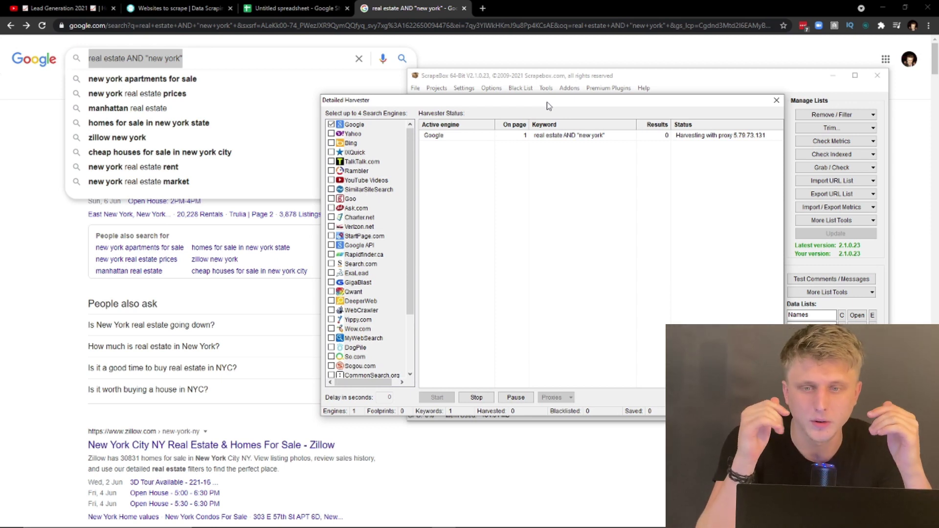
Switch to YouTube, open the signed-in account's own channel and look through its list of uploaded videos down to the older ones.
{"action": "left_click", "coordinate": [84, 7]}
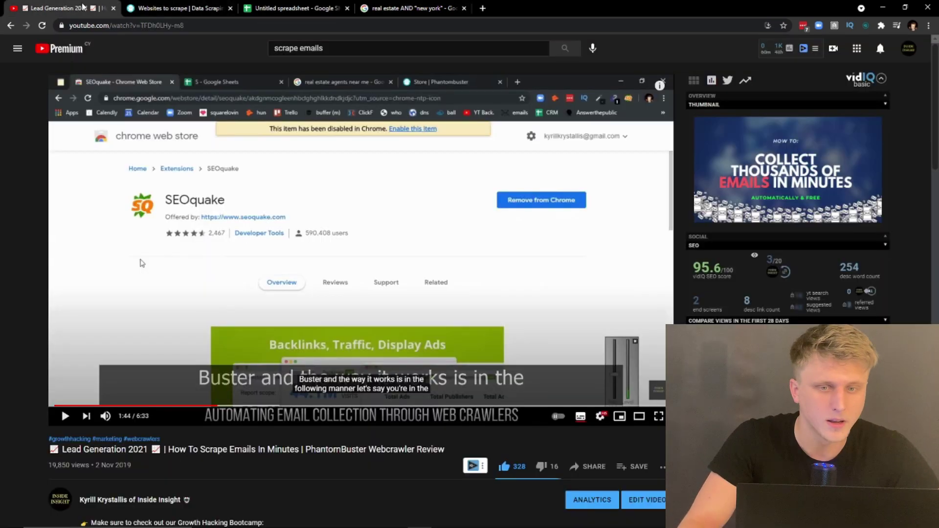
{"action": "left_click", "coordinate": [909, 50]}
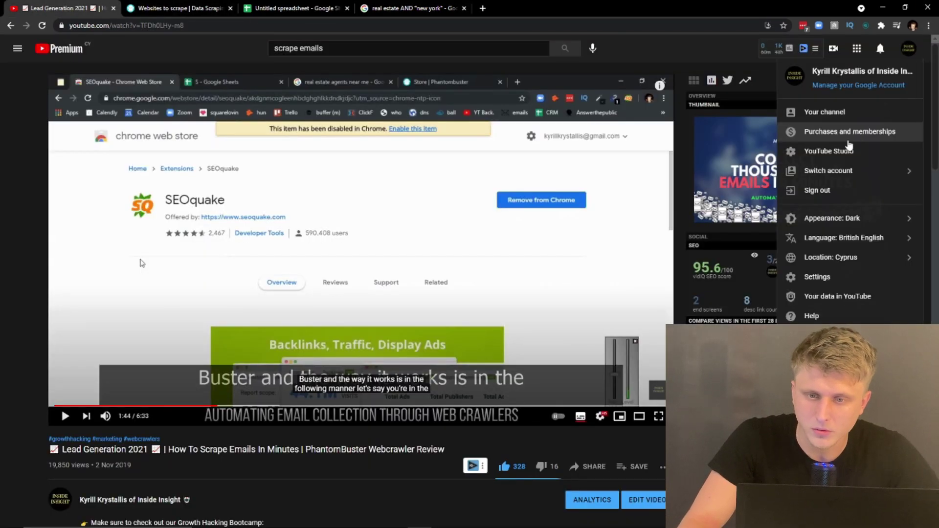
{"action": "left_click", "coordinate": [803, 109]}
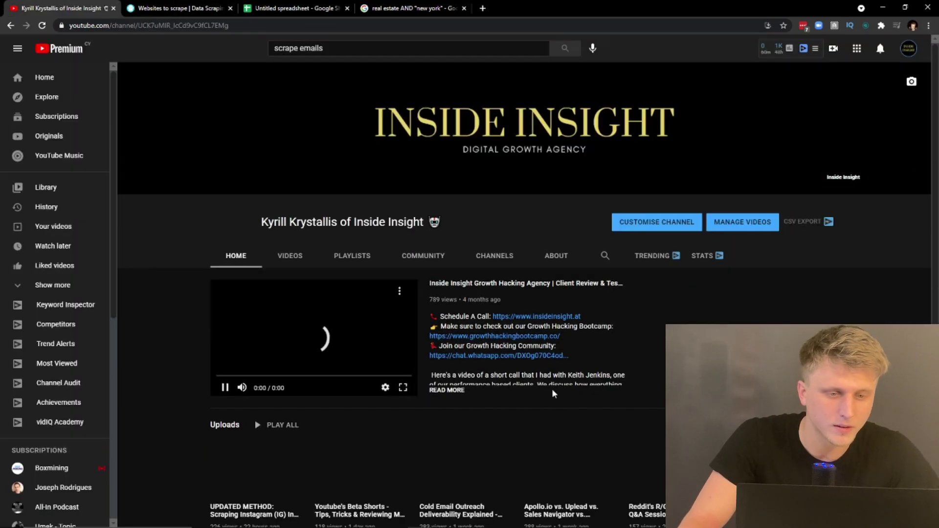
{"action": "scroll", "coordinate": [262, 268], "scroll_direction": "down", "scroll_amount": 4}
{"action": "scroll", "coordinate": [262, 268], "scroll_direction": "up", "scroll_amount": 2}
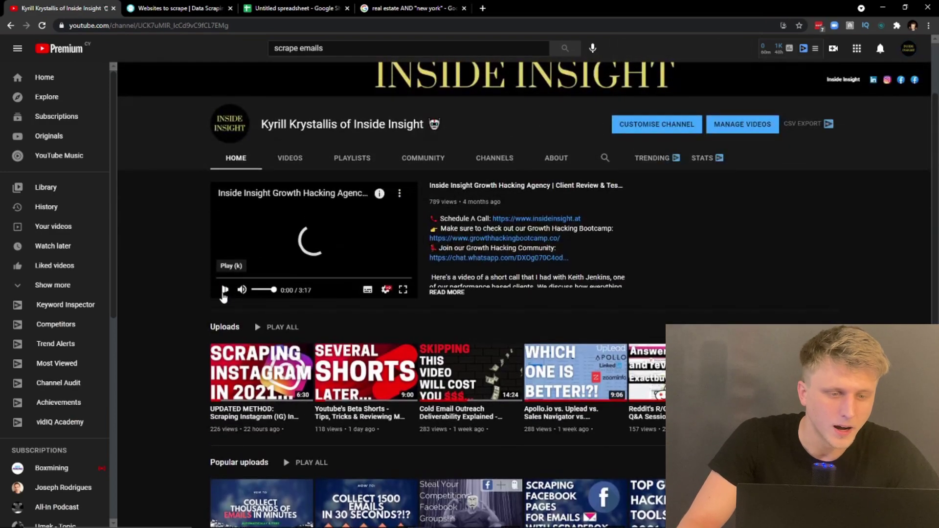
{"action": "left_click", "coordinate": [290, 157]}
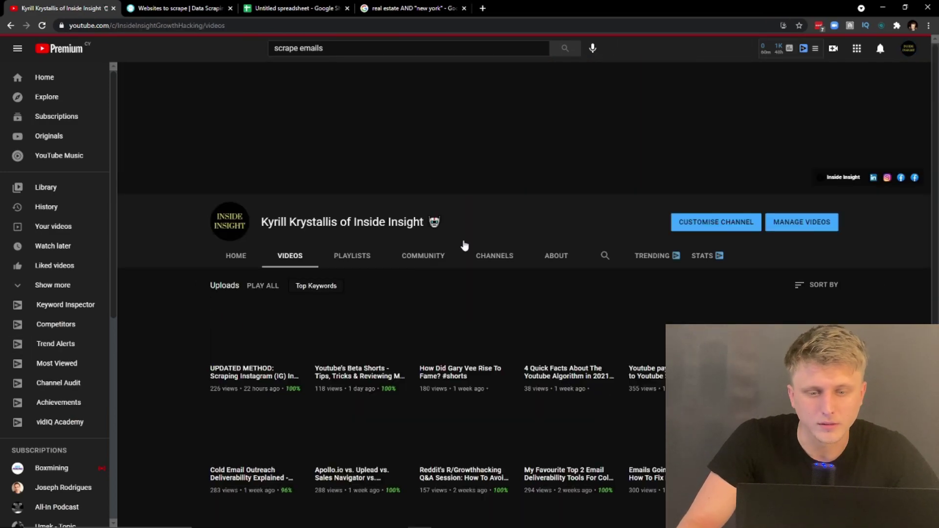
{"action": "scroll", "coordinate": [760, 313], "scroll_direction": "down", "scroll_amount": 3}
{"action": "scroll", "coordinate": [759, 313], "scroll_direction": "down", "scroll_amount": 5}
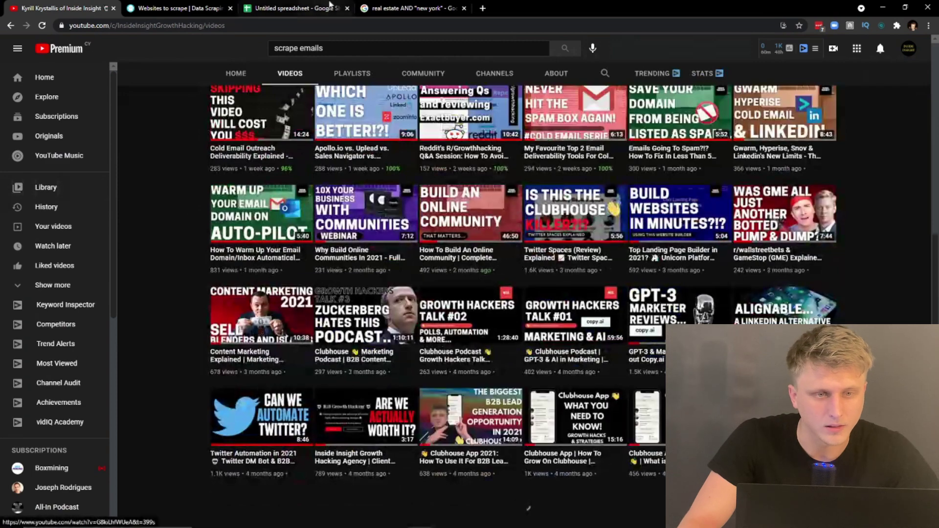
{"action": "scroll", "coordinate": [577, 254], "scroll_direction": "down", "scroll_amount": 1}
{"action": "scroll", "coordinate": [577, 254], "scroll_direction": "down", "scroll_amount": 2}
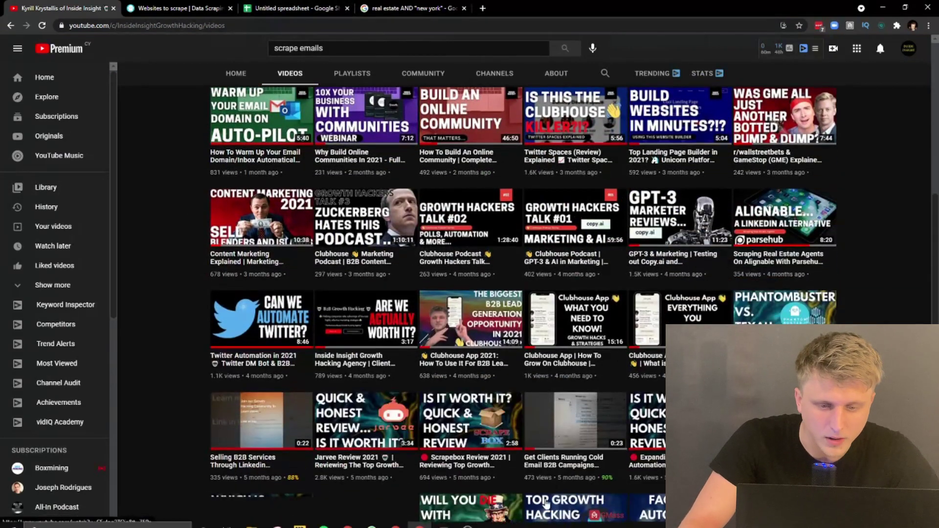
{"action": "scroll", "coordinate": [531, 431], "scroll_direction": "down", "scroll_amount": 4}
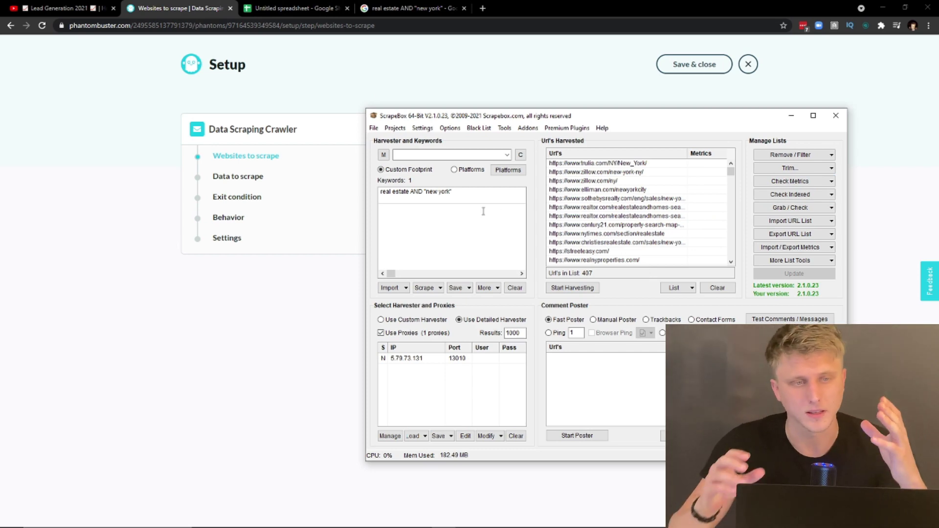
Compare the Google results for real estate AND "new york" with the list of URLs harvested in ScrapeBox.
{"action": "left_click", "coordinate": [417, 8]}
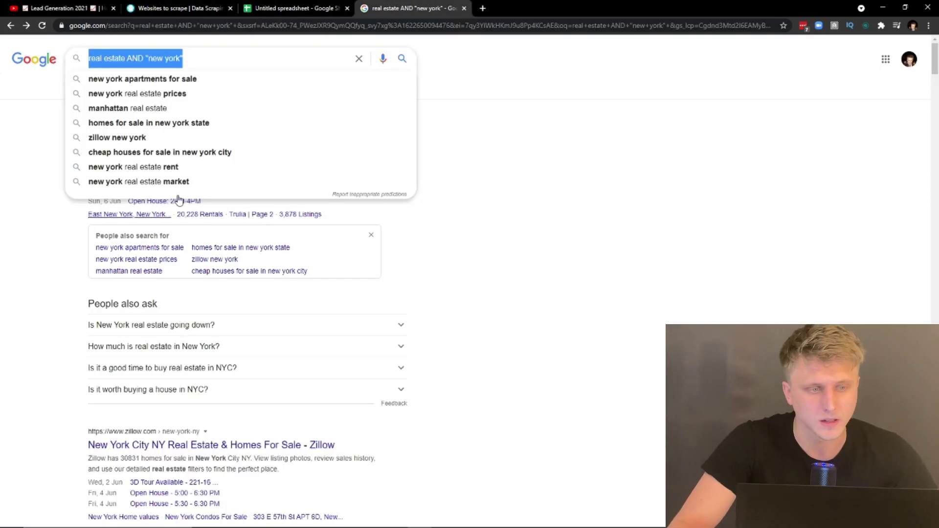
{"action": "scroll", "coordinate": [353, 264], "scroll_direction": "down", "scroll_amount": 8}
{"action": "scroll", "coordinate": [353, 292], "scroll_direction": "down", "scroll_amount": 2}
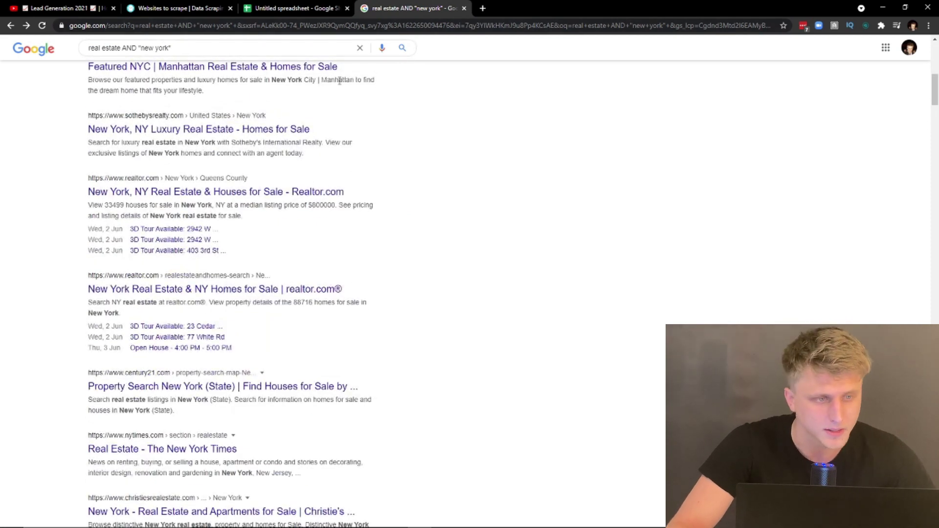
{"action": "left_click", "coordinate": [444, 519]}
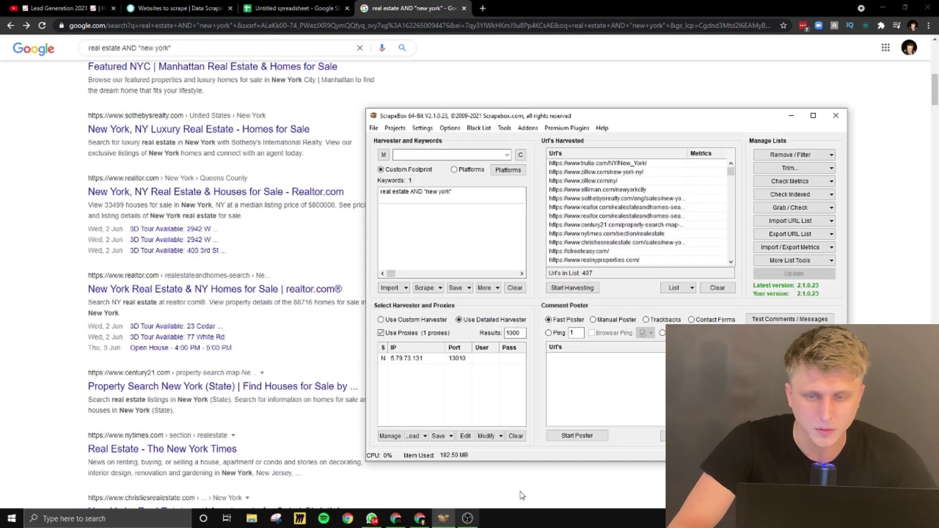
{"action": "scroll", "coordinate": [609, 211], "scroll_direction": "down", "scroll_amount": 1}
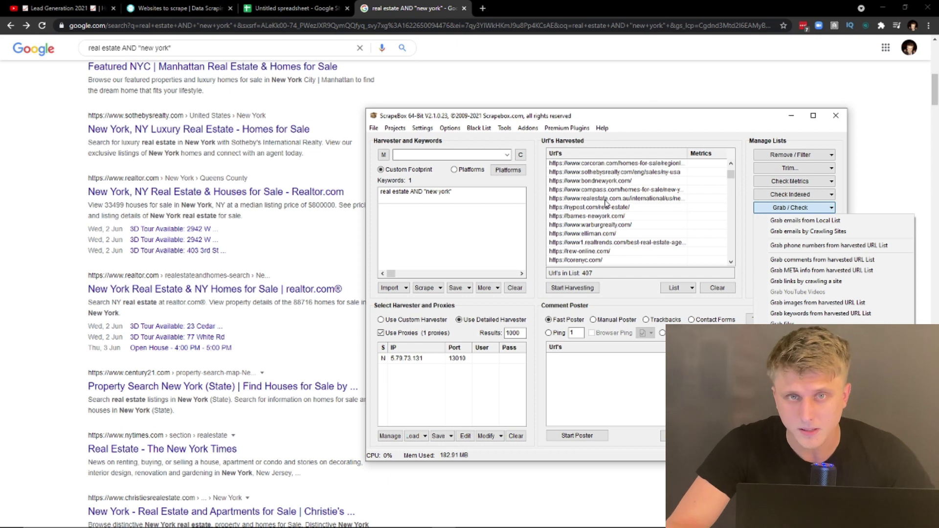
{"action": "left_click", "coordinate": [642, 309]}
{"action": "left_click", "coordinate": [770, 235]}
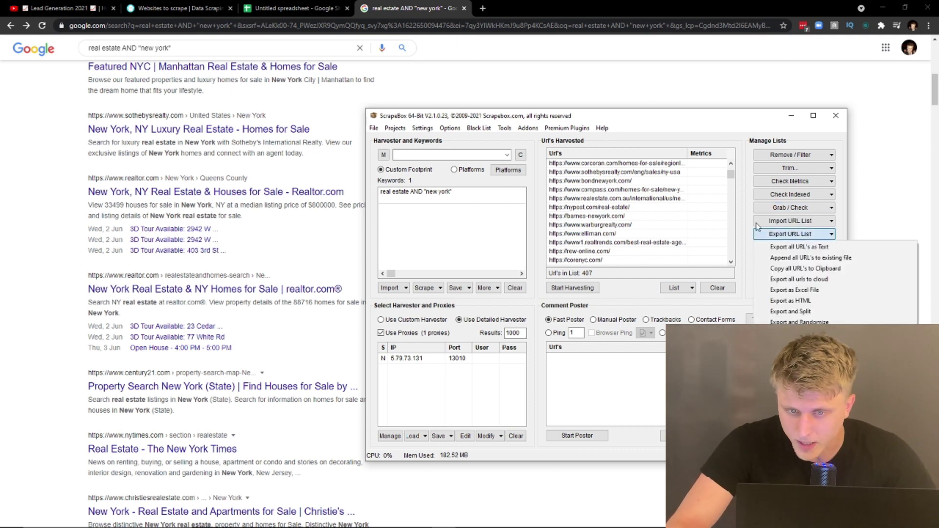
{"action": "left_click", "coordinate": [801, 247]}
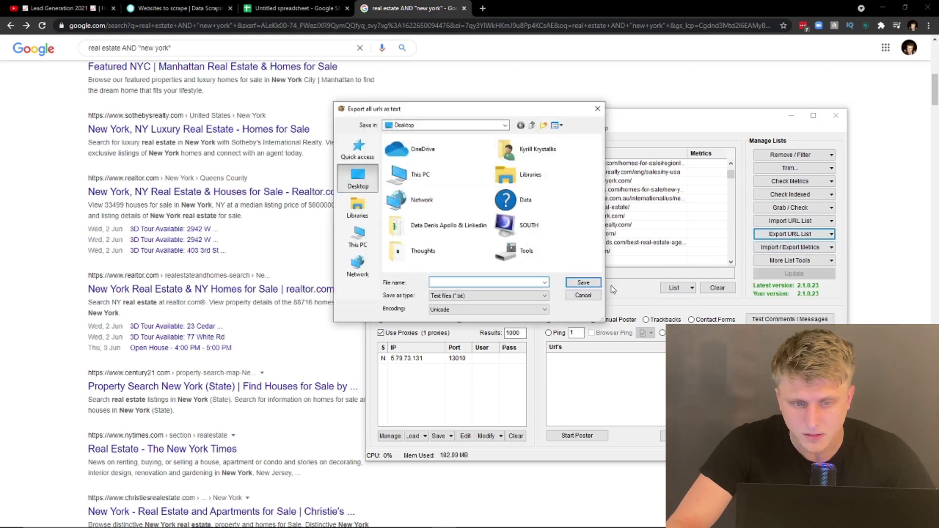
{"action": "left_click", "coordinate": [583, 296]}
Copy all harvested URLs to the clipboard in ScrapeBox and paste them into the empty Google spreadsheet starting at cell A1.
{"action": "left_click", "coordinate": [790, 235]}
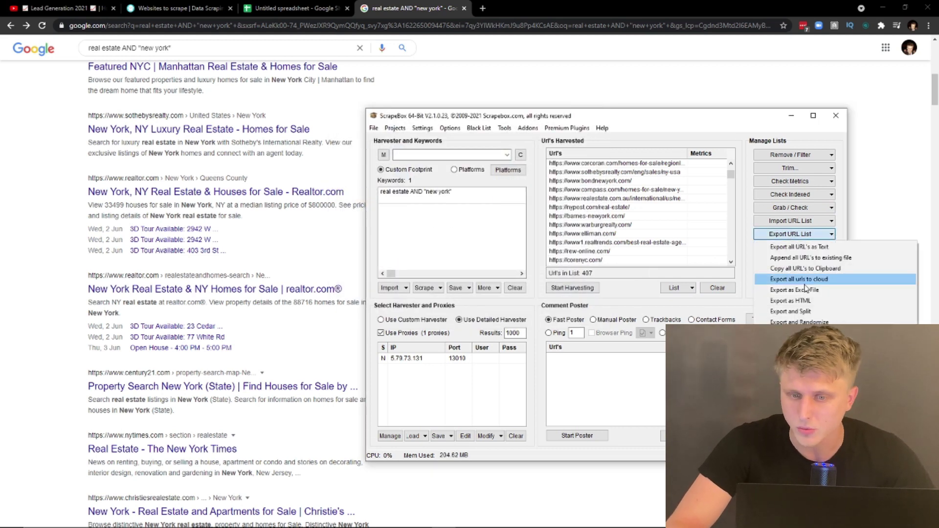
{"action": "left_click", "coordinate": [804, 269]}
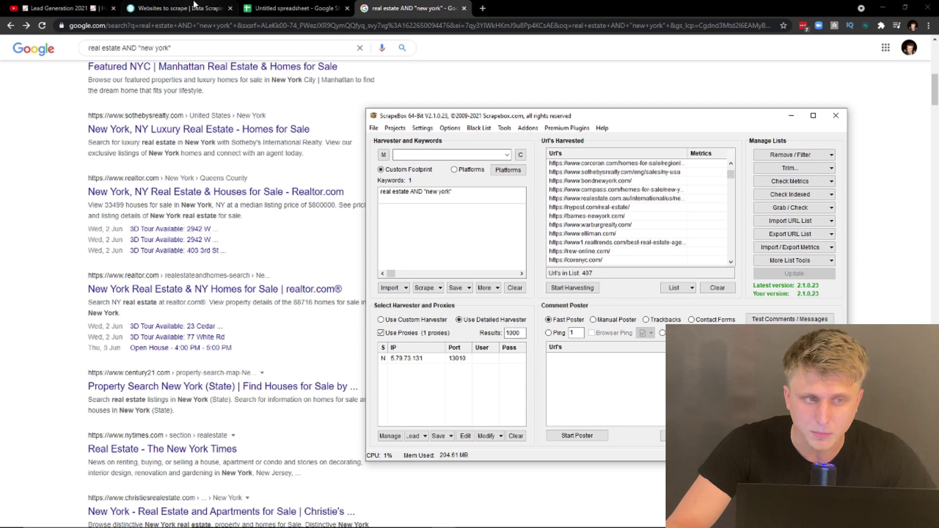
{"action": "left_click", "coordinate": [286, 7]}
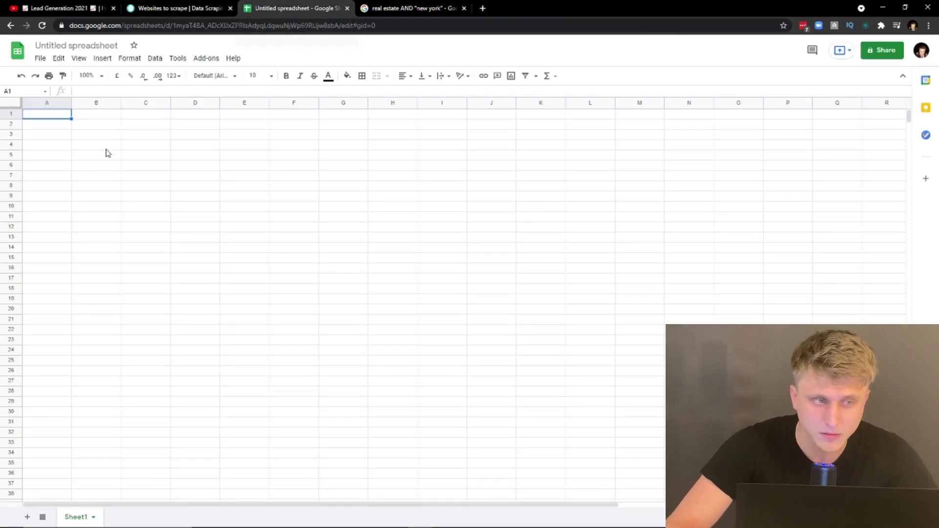
{"action": "key", "text": "ctrl+v"}
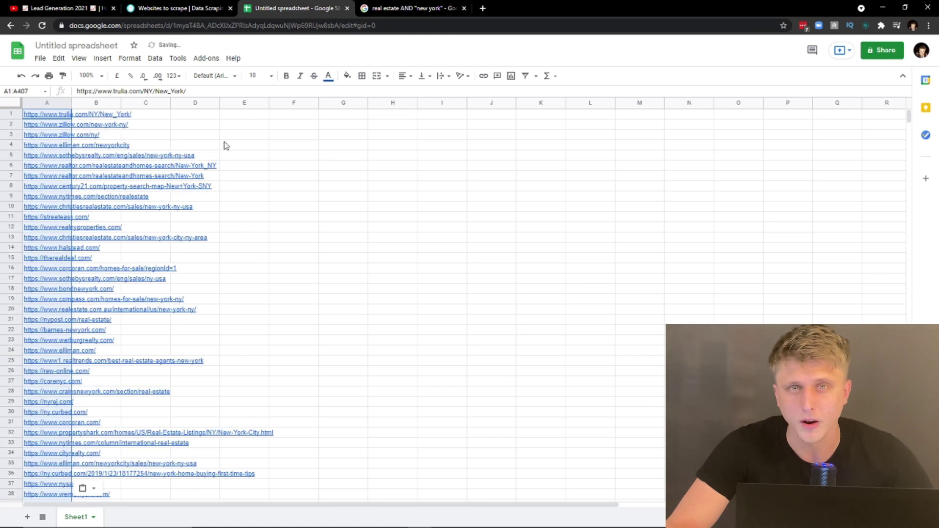
{"action": "left_click", "coordinate": [245, 136]}
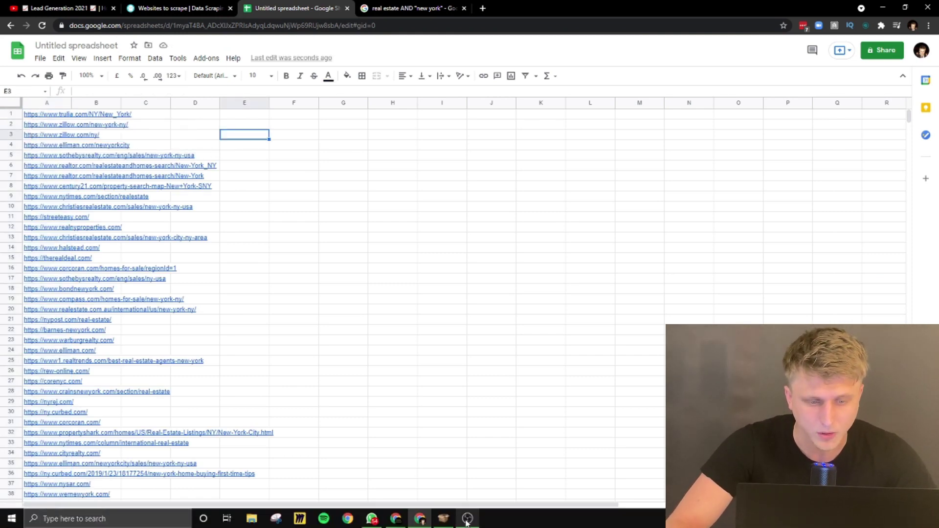
{"action": "left_click", "coordinate": [449, 518]}
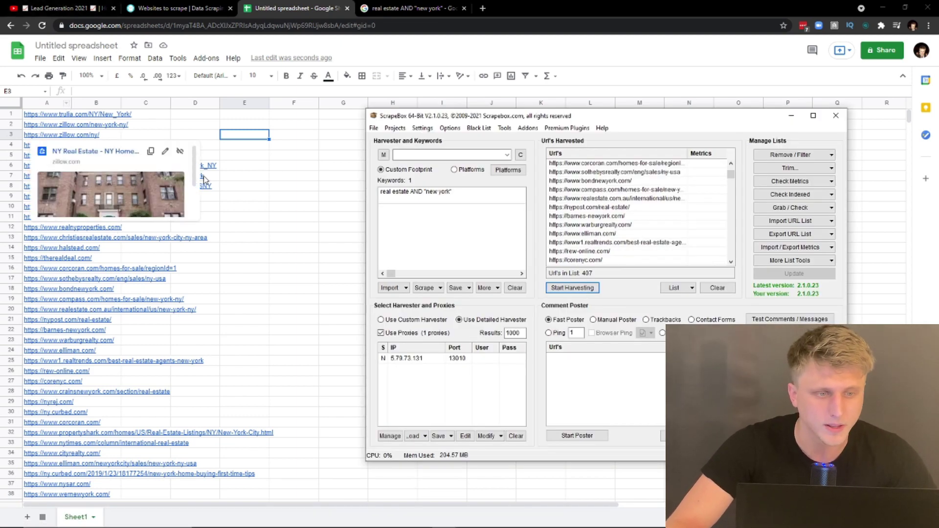
{"action": "left_click", "coordinate": [281, 157]}
Rename the untitled Google spreadsheet as Sheet1.
{"action": "left_click", "coordinate": [82, 43]}
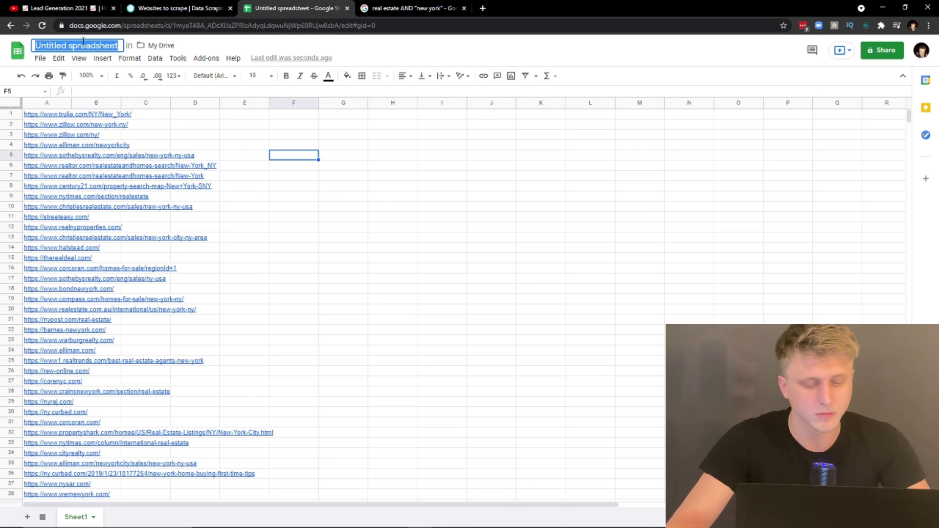
{"action": "type", "text": "sheet"}
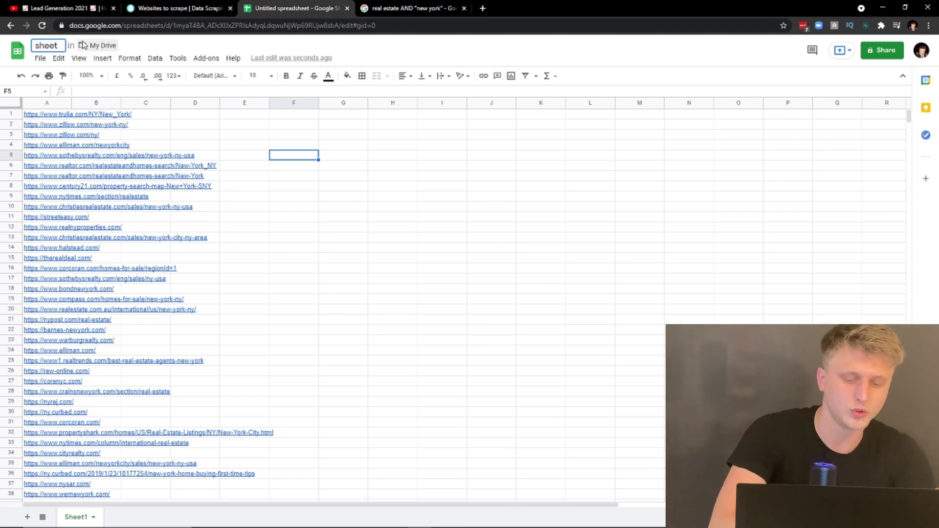
{"action": "key", "text": "BackSpace"}
{"action": "key", "text": "BackSpace"}
{"action": "key", "text": "BackSpace"}
{"action": "key", "text": "BackSpace"}
{"action": "key", "text": "BackSpace"}
{"action": "type", "text": "Shee"}
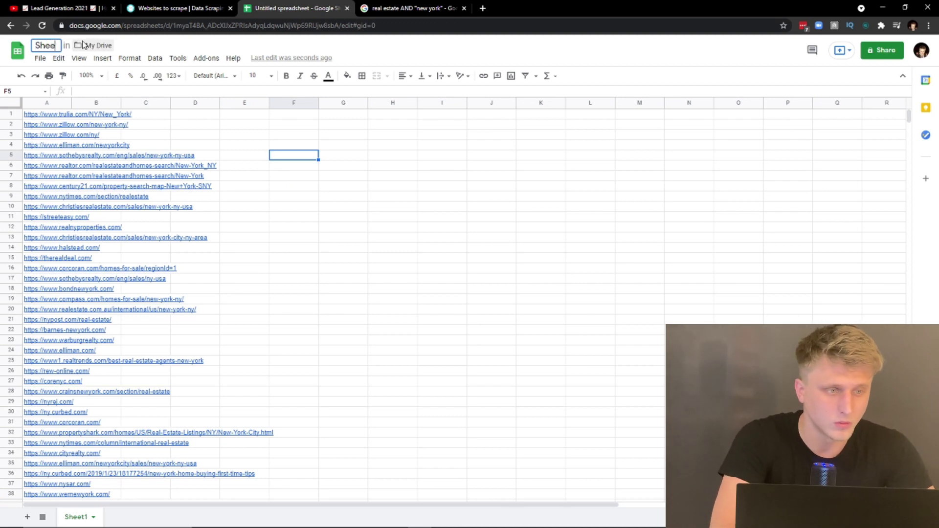
{"action": "type", "text": "t1"}
{"action": "key", "text": "Return"}
{"action": "left_click", "coordinate": [323, 249]}
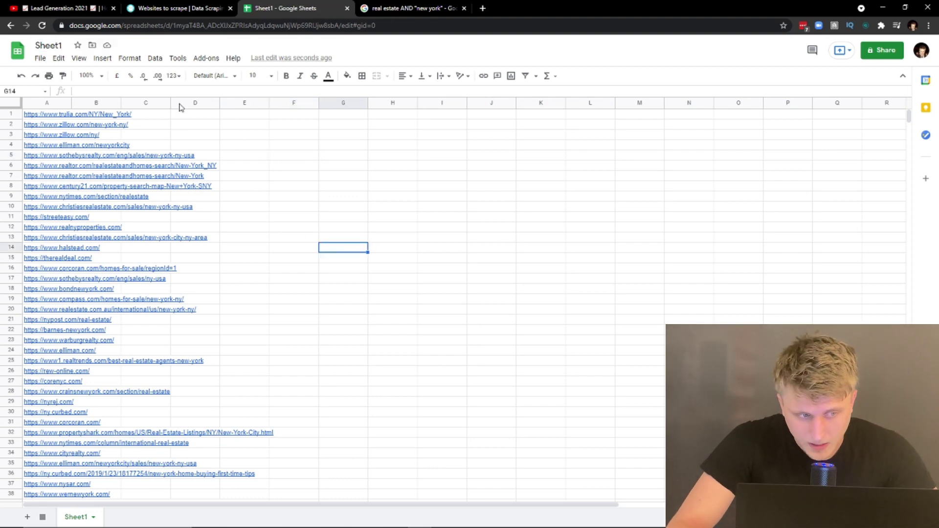
Look through the pasted URLs in column A and compare them with the websites in the Google results.
{"action": "left_click", "coordinate": [335, 176]}
{"action": "scroll", "coordinate": [45, 135], "scroll_direction": "down", "scroll_amount": 10}
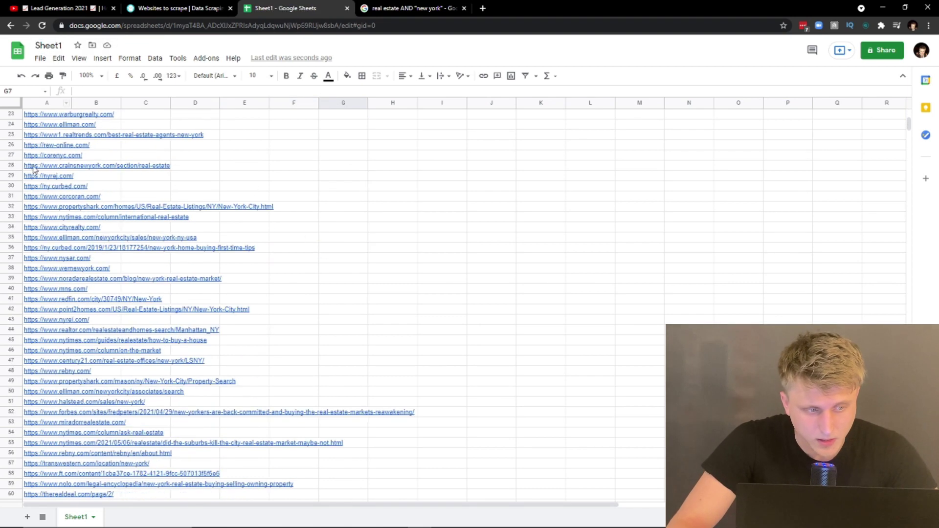
{"action": "key", "text": "ctrl+Tab"}
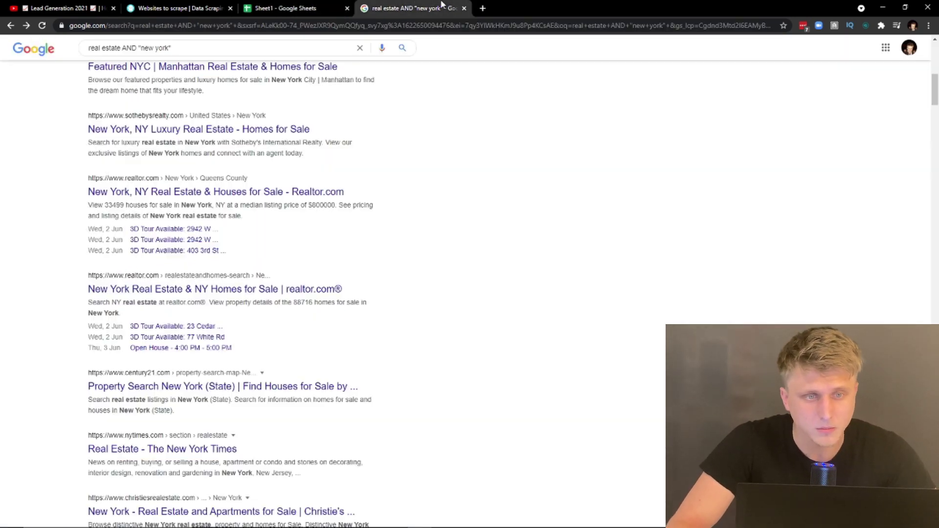
{"action": "scroll", "coordinate": [157, 269], "scroll_direction": "down", "scroll_amount": 15}
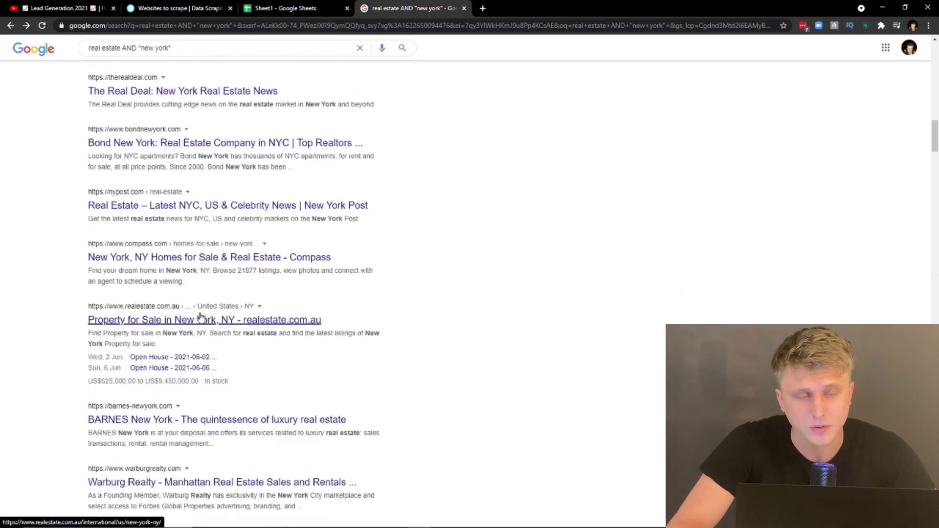
{"action": "key", "text": "ctrl+shift+Tab"}
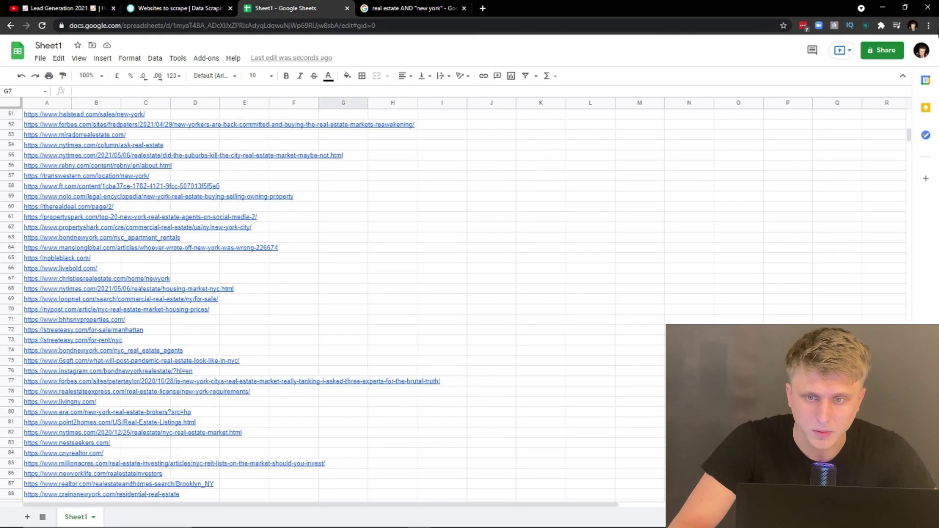
Change the spreadsheet's link sharing so that anyone with the link can view it.
{"action": "left_click", "coordinate": [927, 178]}
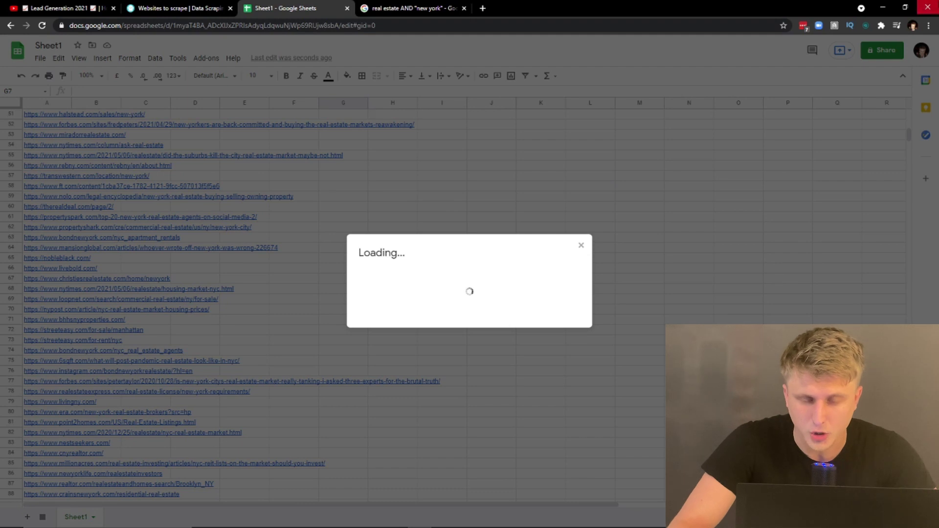
{"action": "left_click", "coordinate": [582, 245]}
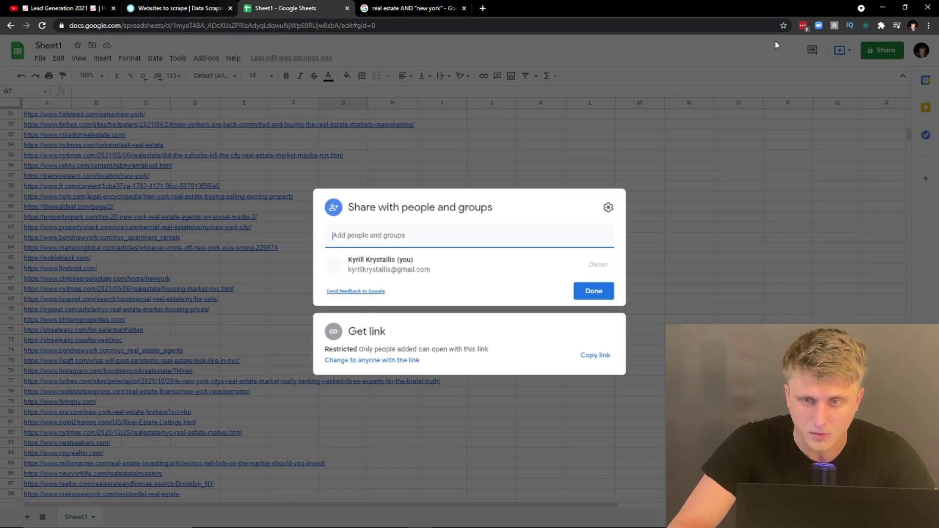
{"action": "left_click", "coordinate": [393, 361]}
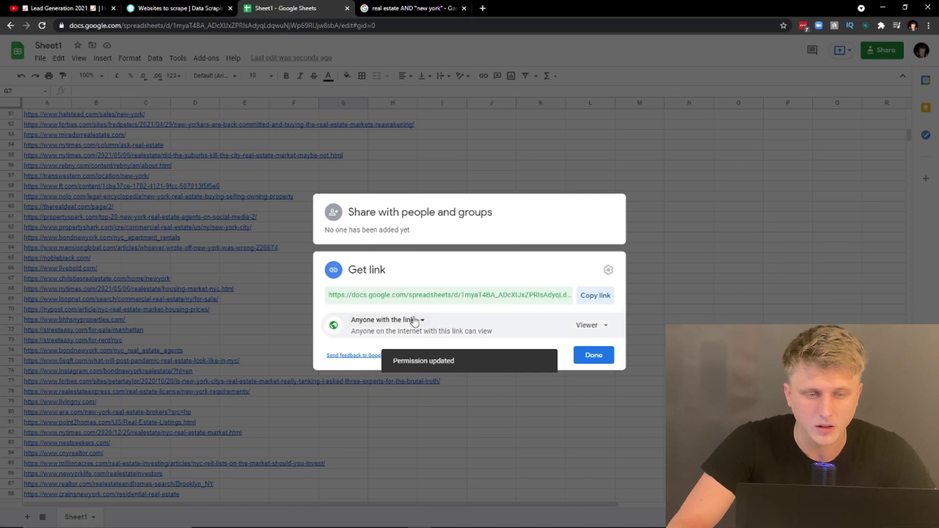
{"action": "left_click", "coordinate": [414, 320]}
{"action": "left_click", "coordinate": [598, 352]}
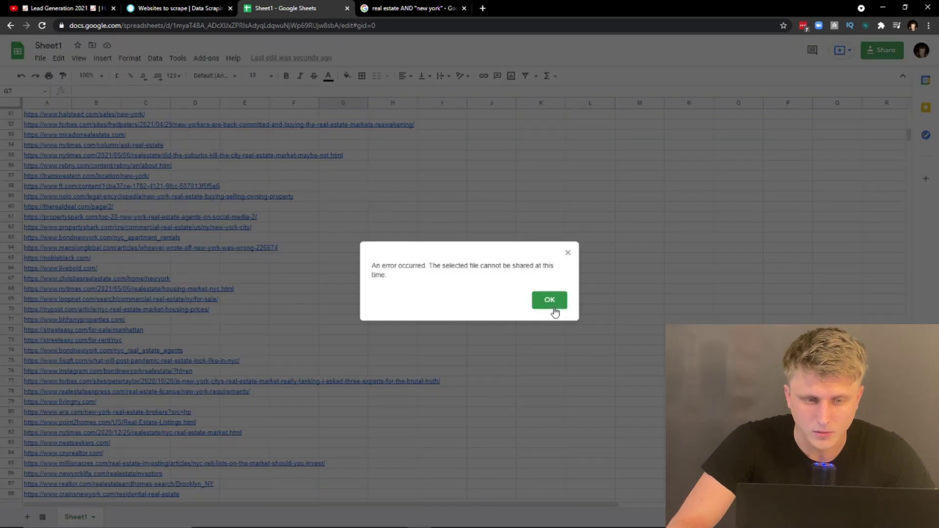
{"action": "left_click", "coordinate": [551, 308]}
Reopen the spreadsheet's sharing settings and copy its share link.
{"action": "left_click", "coordinate": [891, 52]}
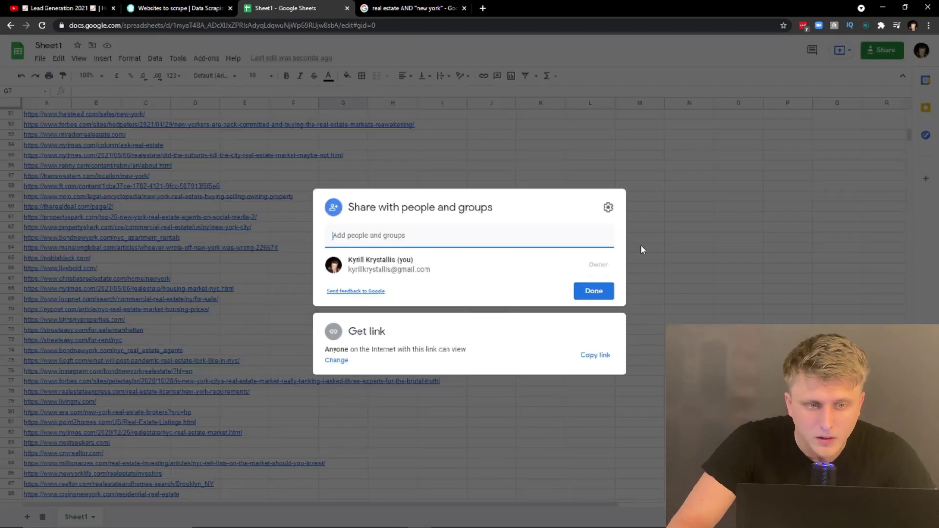
{"action": "left_click", "coordinate": [604, 361]}
{"action": "left_click", "coordinate": [594, 291]}
Switch to Phantombuster, exit the Data Scraping Crawler setup and open the store page with all Phantom categories.
{"action": "left_click", "coordinate": [179, 8]}
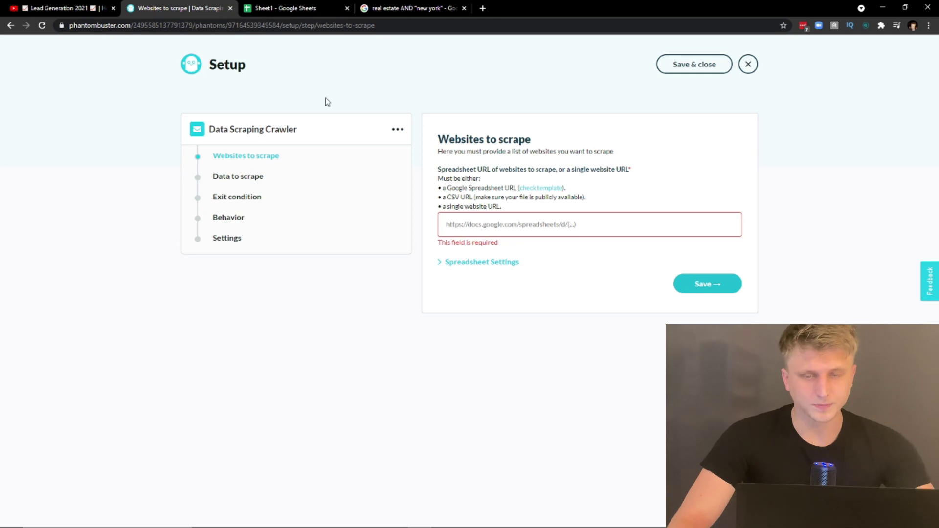
{"action": "left_click", "coordinate": [748, 64]}
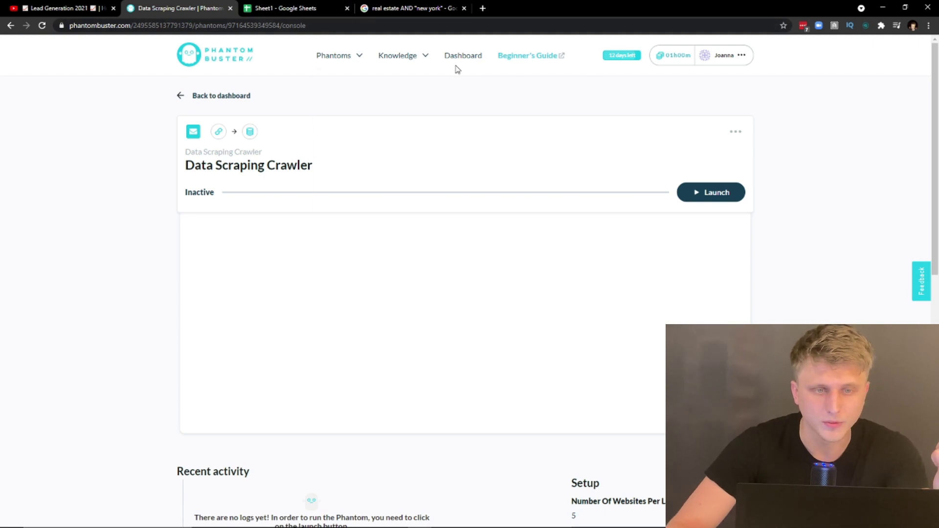
{"action": "left_click", "coordinate": [482, 64]}
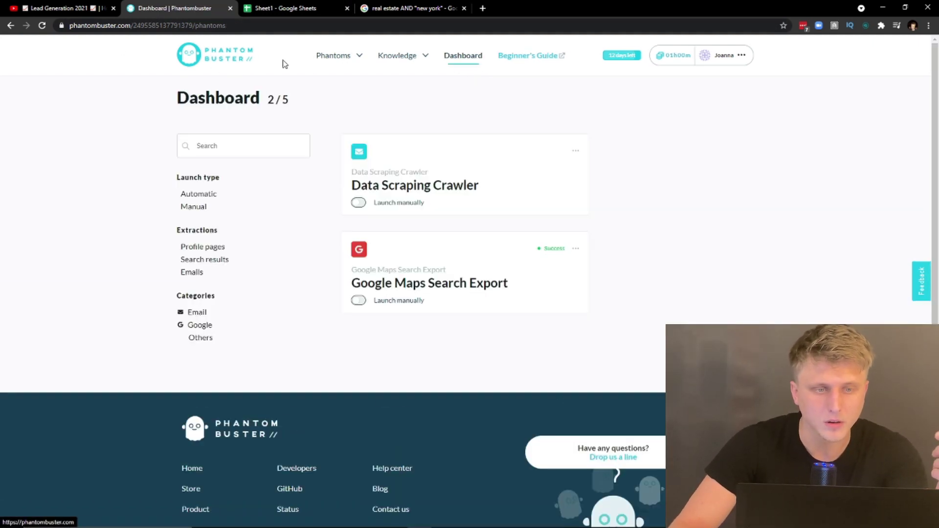
{"action": "mouse_move", "coordinate": [329, 61]}
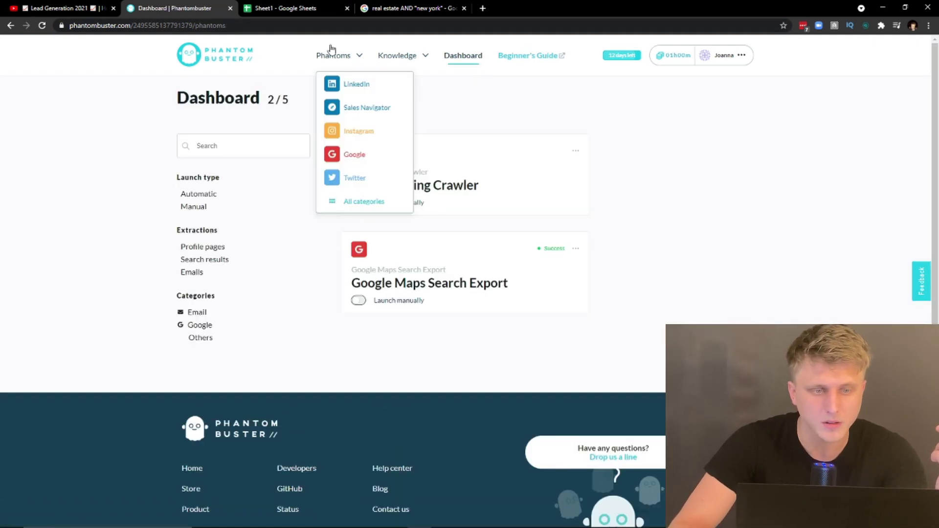
{"action": "left_click", "coordinate": [354, 203]}
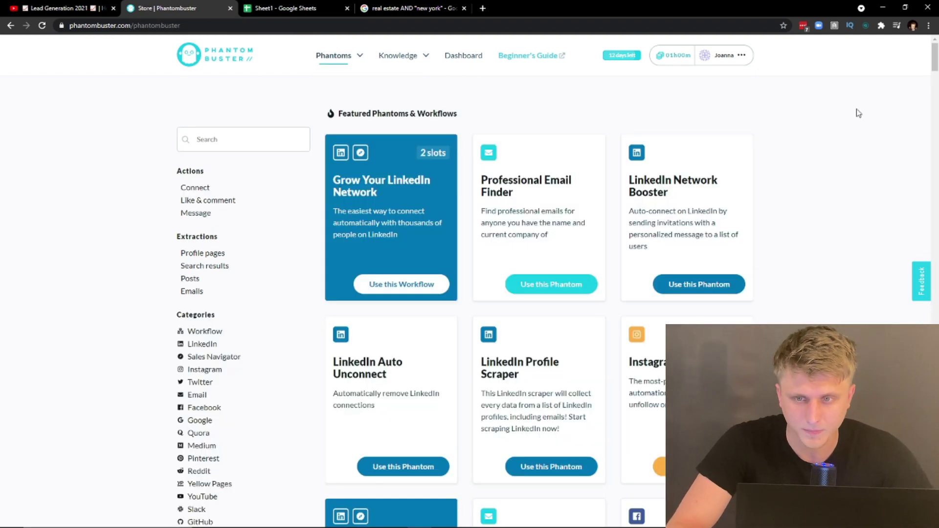
Find "data scra" on the store page and open the Data Scraping Crawler Phantom's overview.
{"action": "left_click_drag", "start_coordinate": [936, 62], "coordinate": [935, 90]}
{"action": "scroll", "coordinate": [734, 255], "scroll_direction": "down", "scroll_amount": 10}
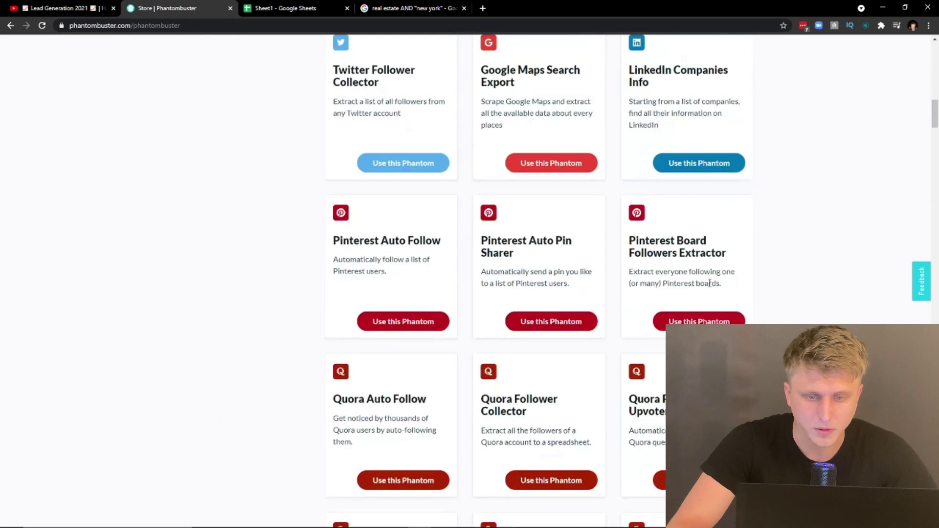
{"action": "key", "text": "ctrl+f"}
{"action": "type", "text": "data"}
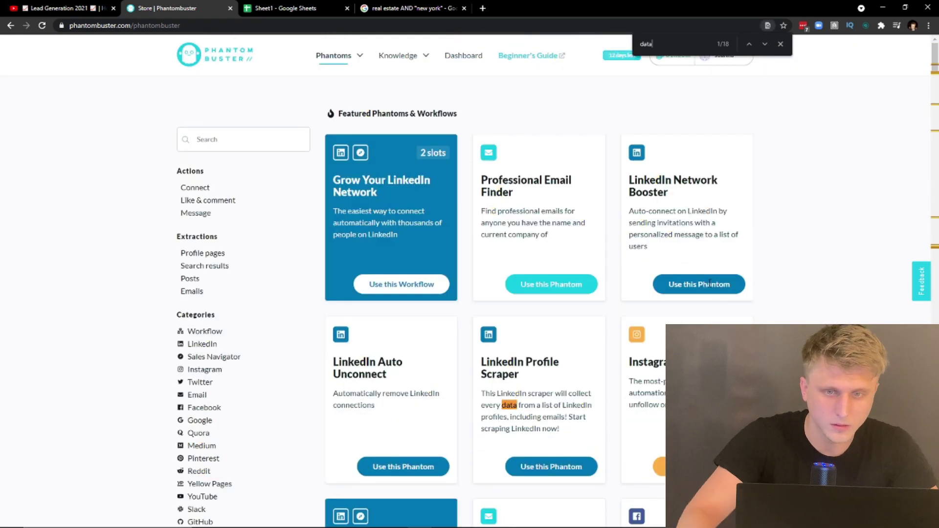
{"action": "type", "text": " scra"}
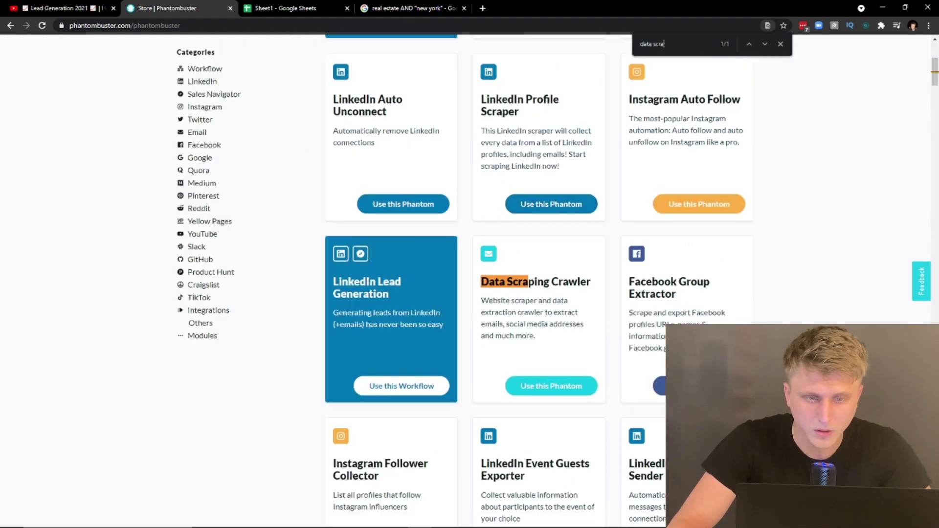
{"action": "left_click", "coordinate": [526, 290]}
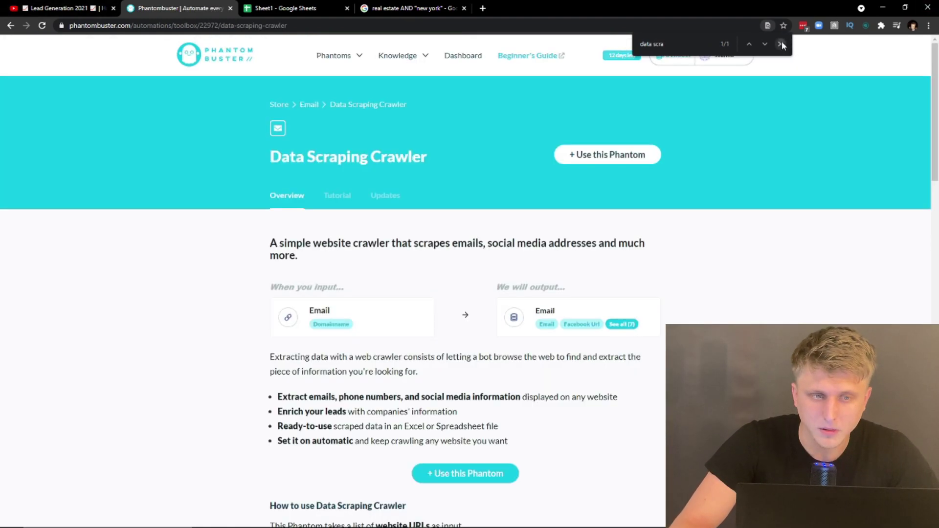
{"action": "left_click", "coordinate": [781, 44]}
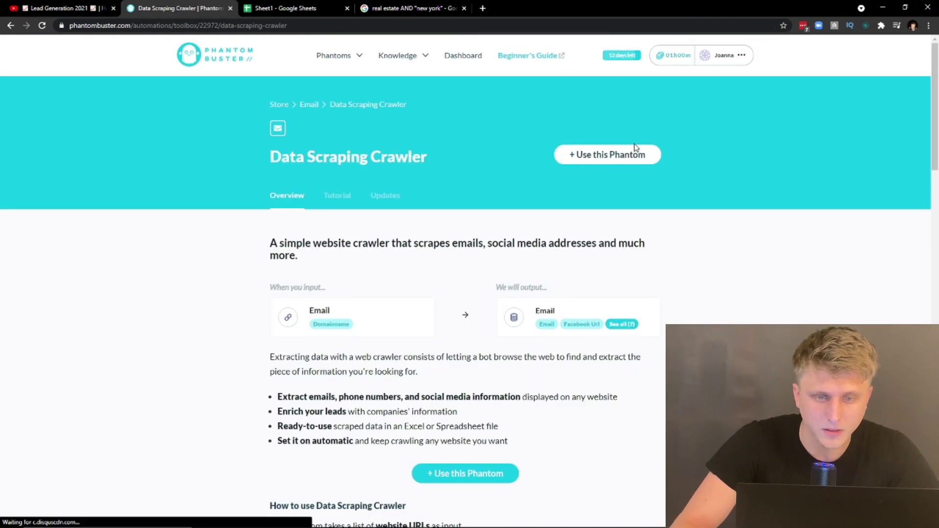
Start using the Data Scraping Crawler Phantom and save the copied Google Sheet link as its list of websites to scrape.
{"action": "left_click", "coordinate": [593, 154]}
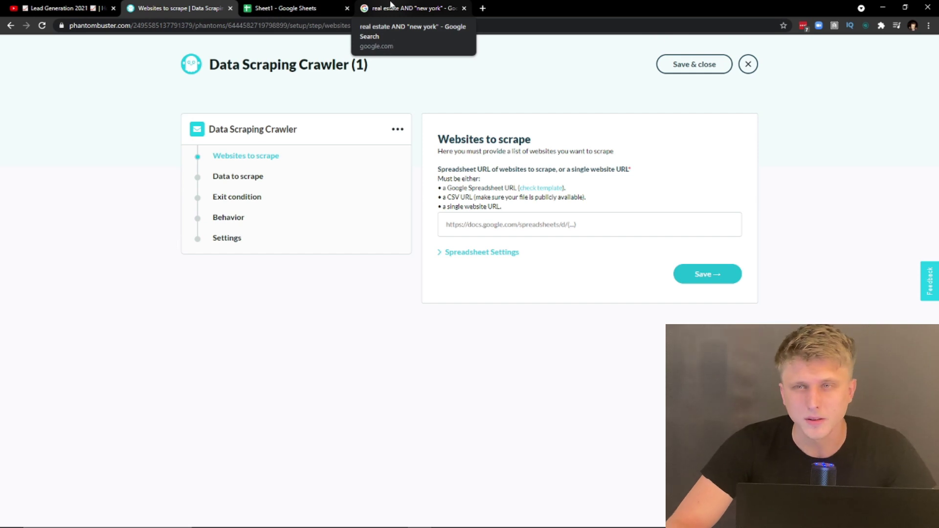
{"action": "left_click", "coordinate": [303, 8]}
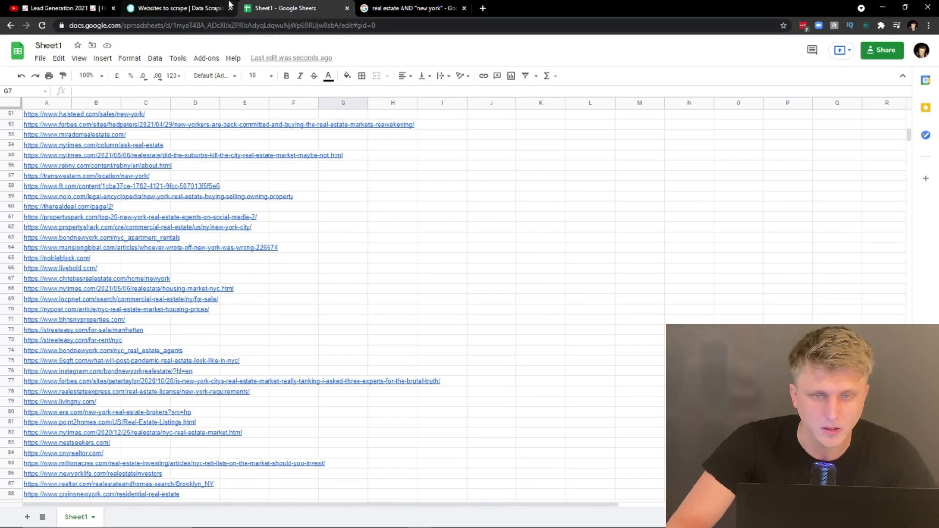
{"action": "left_click", "coordinate": [161, 9]}
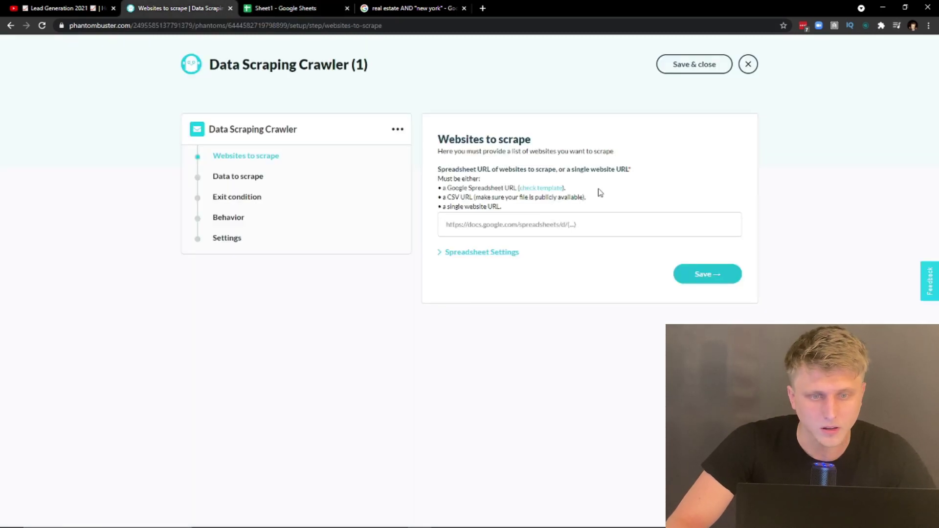
{"action": "left_click", "coordinate": [581, 224]}
{"action": "key", "text": "ctrl+v"}
{"action": "left_click", "coordinate": [576, 285]}
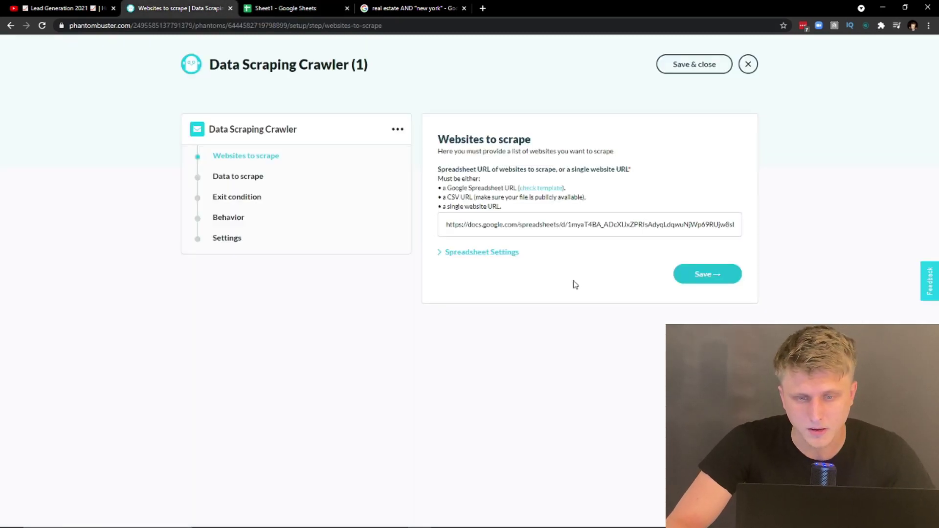
{"action": "left_click", "coordinate": [724, 277]}
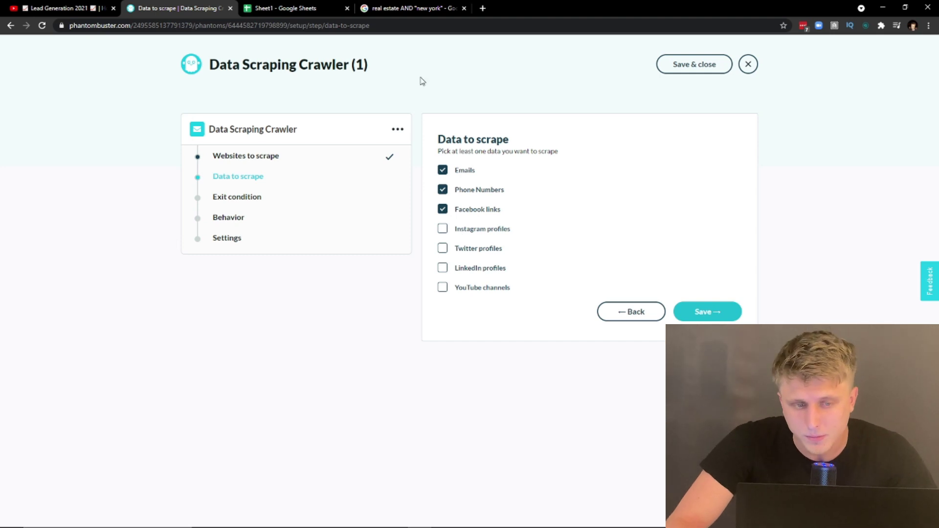
Add Instagram, Twitter and LinkedIn profiles to the data to scrape, and save the selection.
{"action": "left_click", "coordinate": [460, 251]}
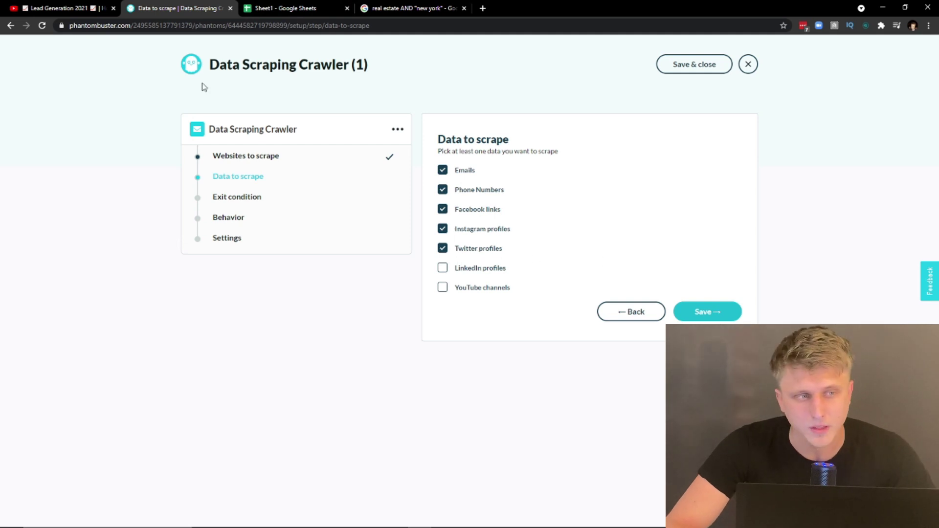
{"action": "left_click", "coordinate": [68, 8]}
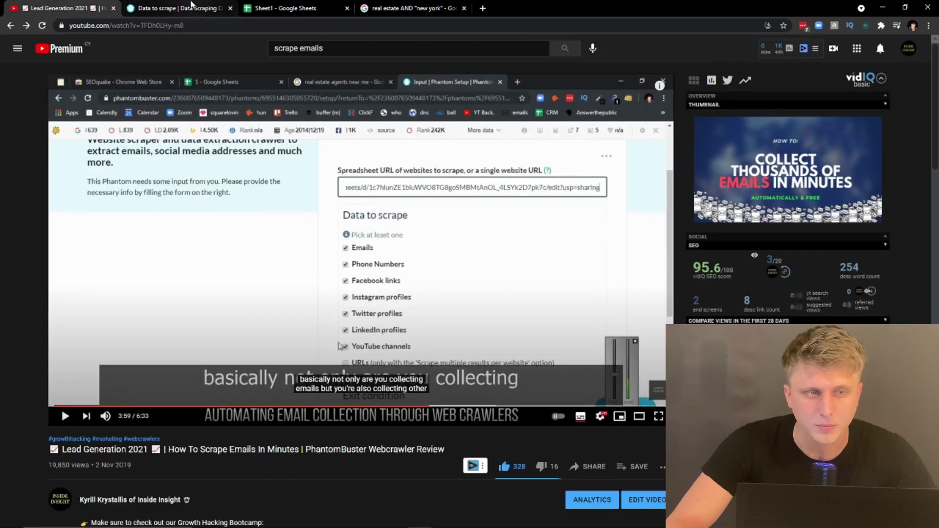
{"action": "left_click", "coordinate": [332, 5]}
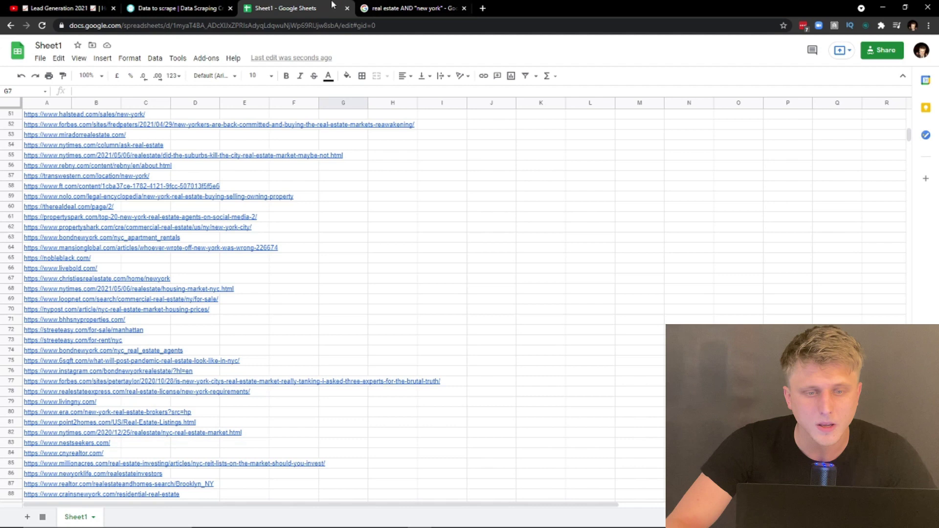
{"action": "left_click", "coordinate": [226, 5]}
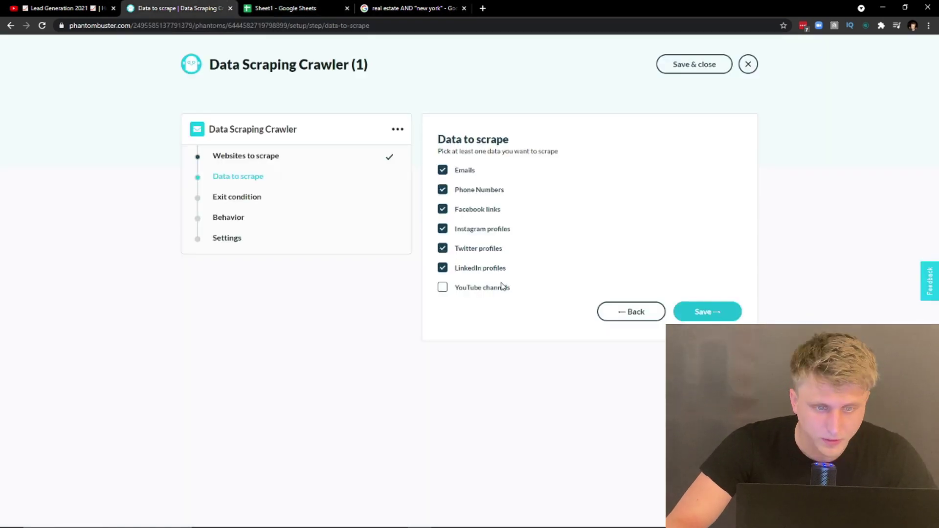
{"action": "left_click", "coordinate": [741, 315]}
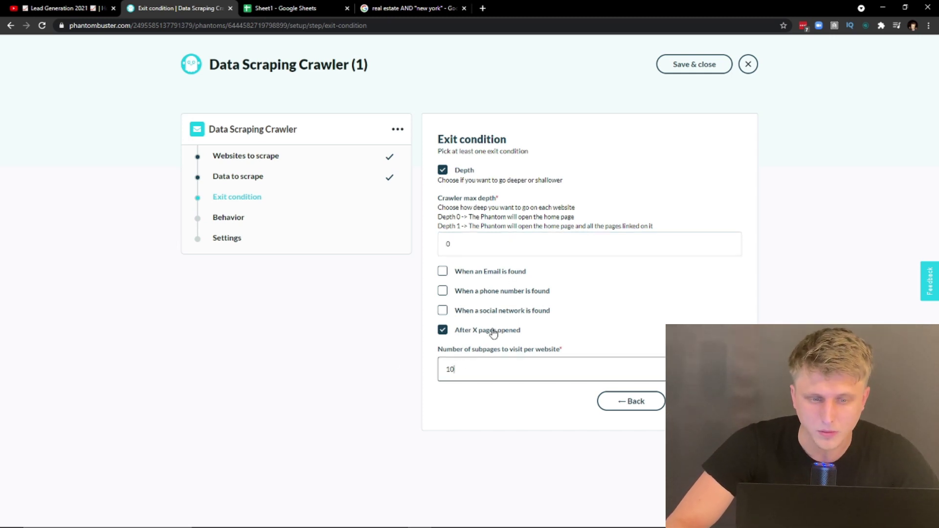
Set the exit condition to crawl depth 0 and 2 subpages to visit per website, and save it.
{"action": "left_click", "coordinate": [364, 461]}
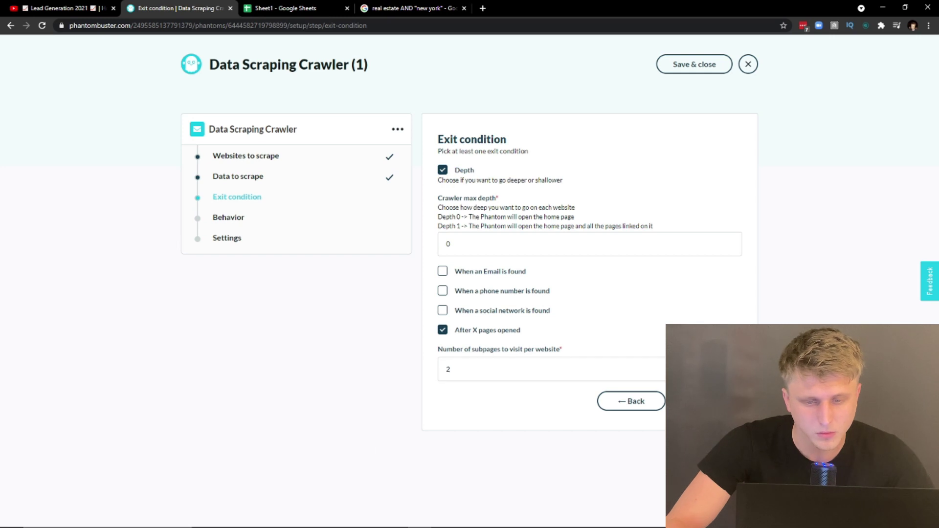
{"action": "left_click", "coordinate": [705, 401]}
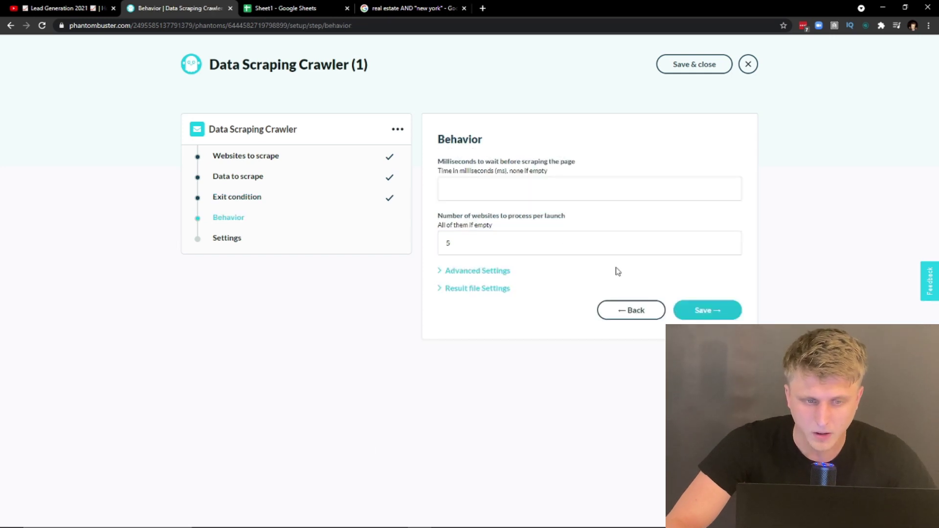
Set the wait before scraping to 3 milliseconds, clear the number of websites per launch, and save the behavior.
{"action": "left_click", "coordinate": [518, 187]}
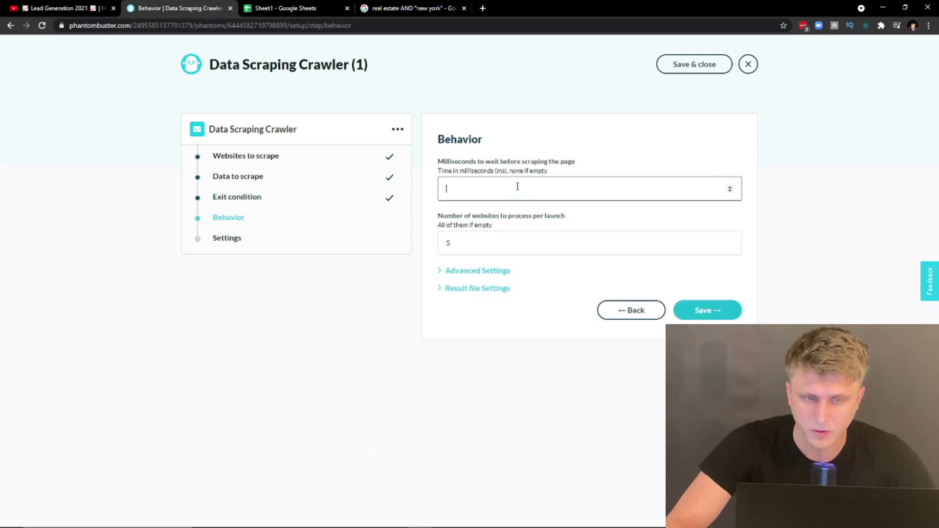
{"action": "left_click", "coordinate": [384, 352]}
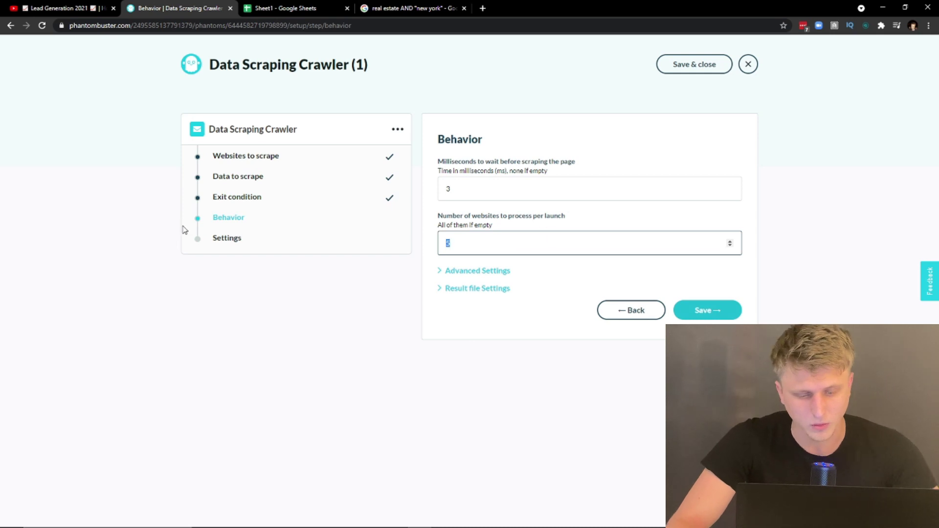
{"action": "key", "text": "BackSpace"}
{"action": "left_click", "coordinate": [708, 311]}
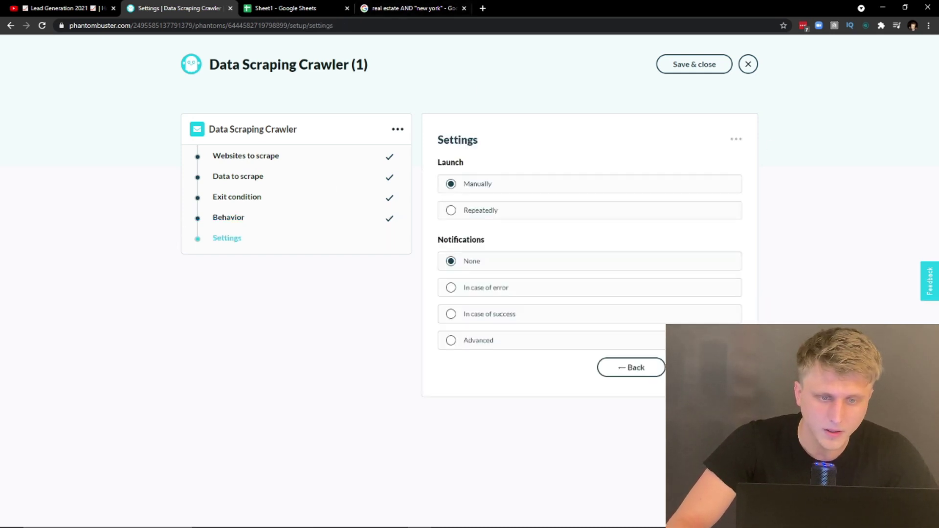
Save the settings with manual launch and no notifications, and launch the crawler.
{"action": "left_click", "coordinate": [708, 367]}
{"action": "left_click", "coordinate": [711, 192]}
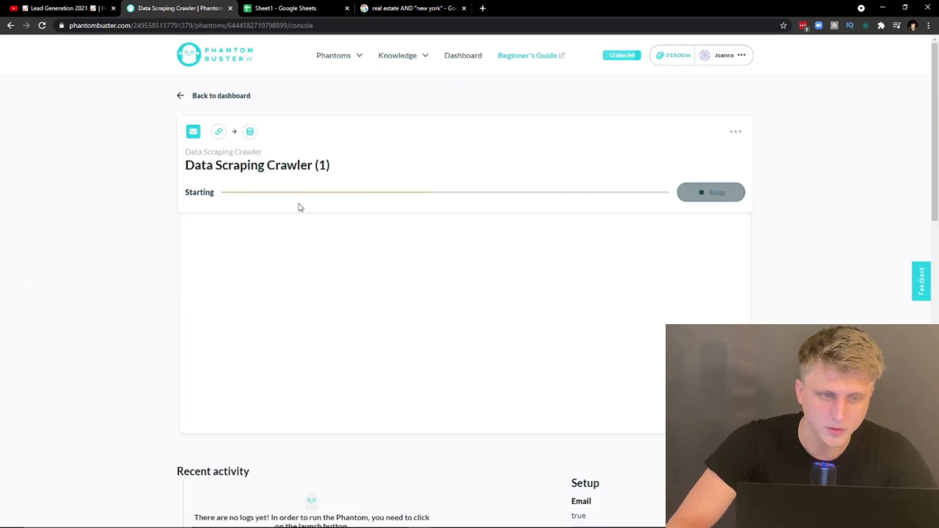
{"action": "scroll", "coordinate": [346, 273], "scroll_direction": "down", "scroll_amount": 1}
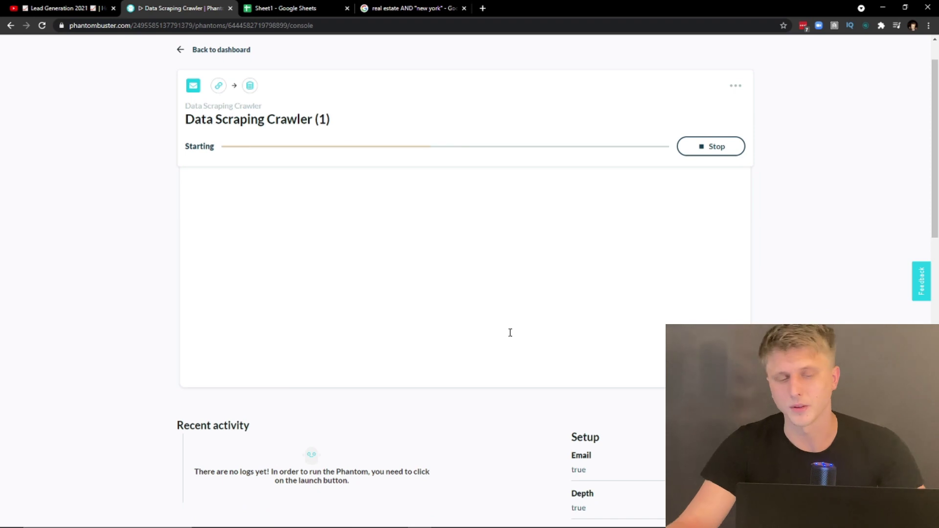
{"action": "scroll", "coordinate": [426, 344], "scroll_direction": "up", "scroll_amount": 1}
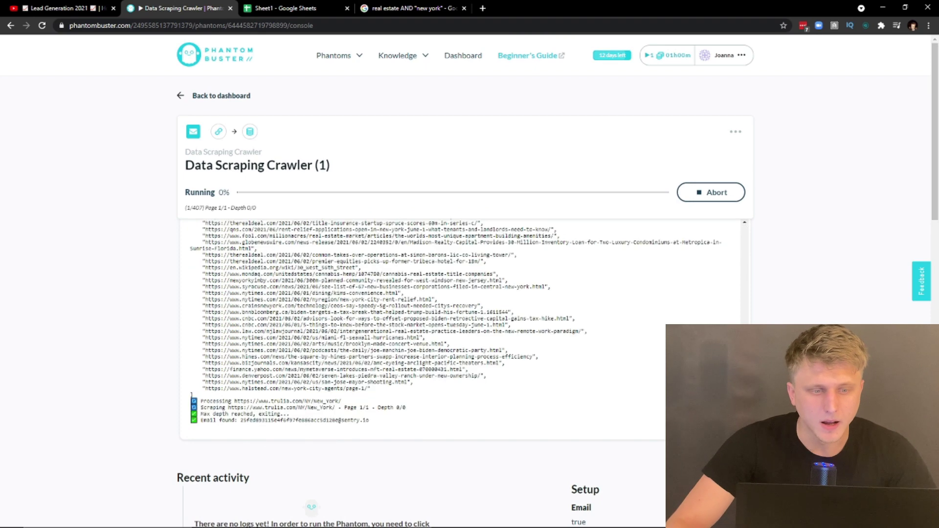
Examine the running crawler's log for the email addresses and social network links collected from each website.
{"action": "scroll", "coordinate": [413, 170], "scroll_direction": "down", "scroll_amount": 5}
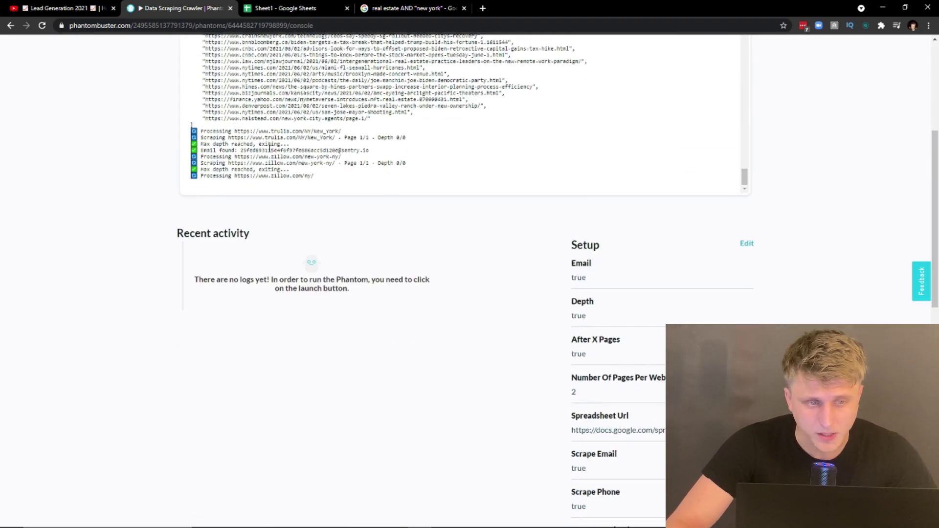
{"action": "left_click_drag", "start_coordinate": [283, 138], "coordinate": [366, 131]}
{"action": "left_click", "coordinate": [244, 126]}
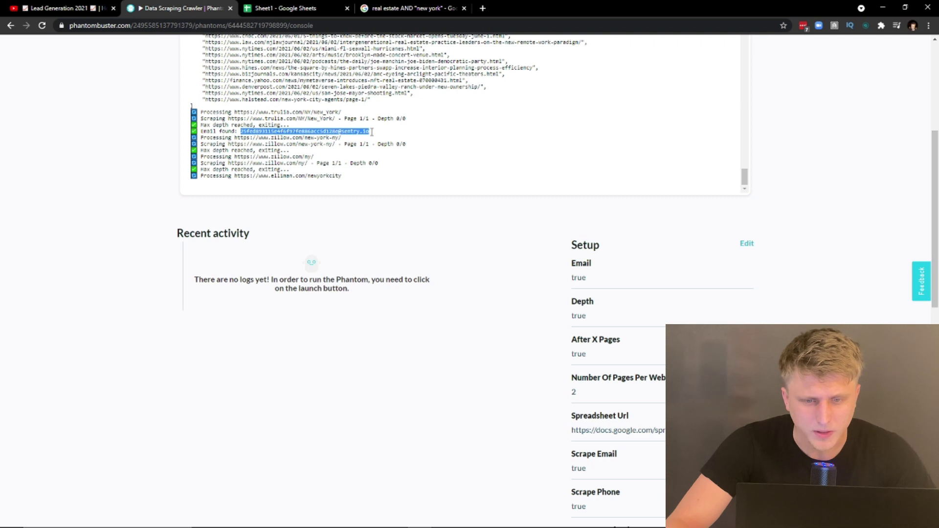
{"action": "triple_click", "coordinate": [371, 126]}
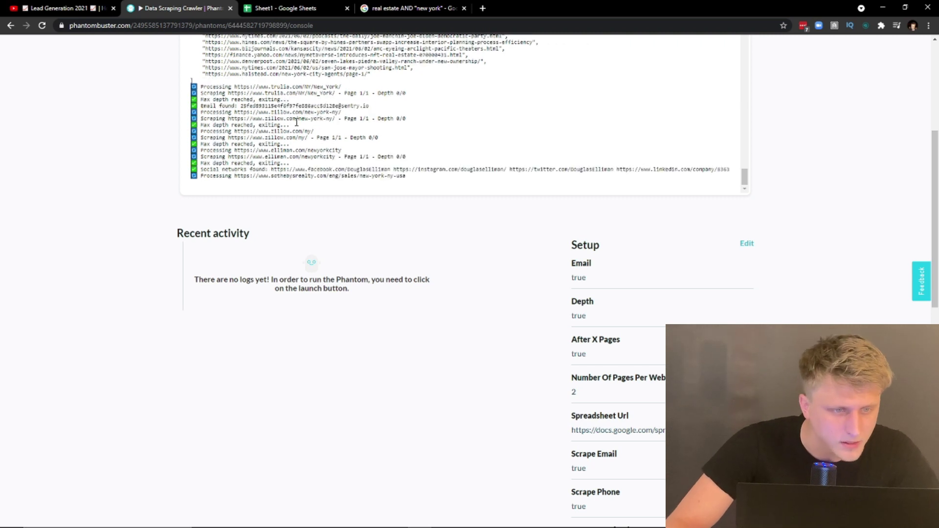
{"action": "left_click_drag", "start_coordinate": [241, 106], "coordinate": [368, 106]}
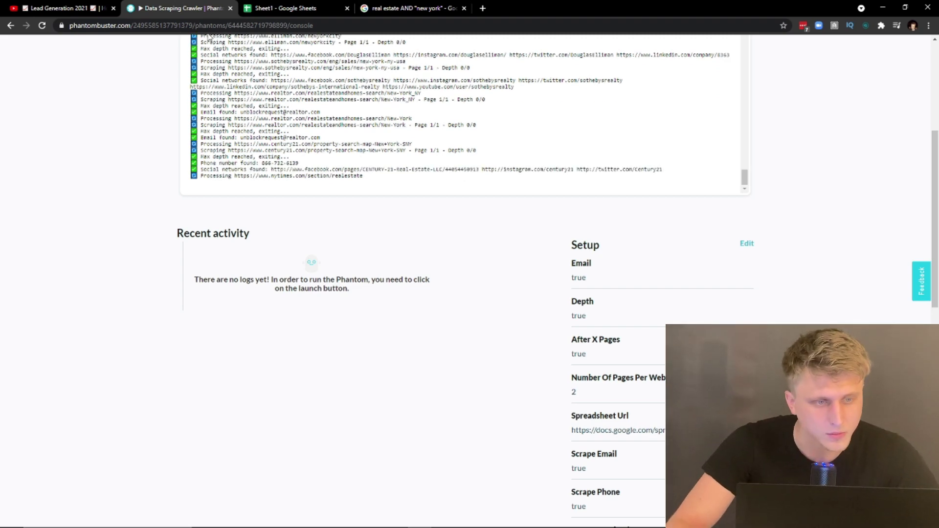
{"action": "scroll", "coordinate": [347, 151], "scroll_direction": "up", "scroll_amount": 2}
{"action": "scroll", "coordinate": [909, 237], "scroll_direction": "up", "scroll_amount": 4}
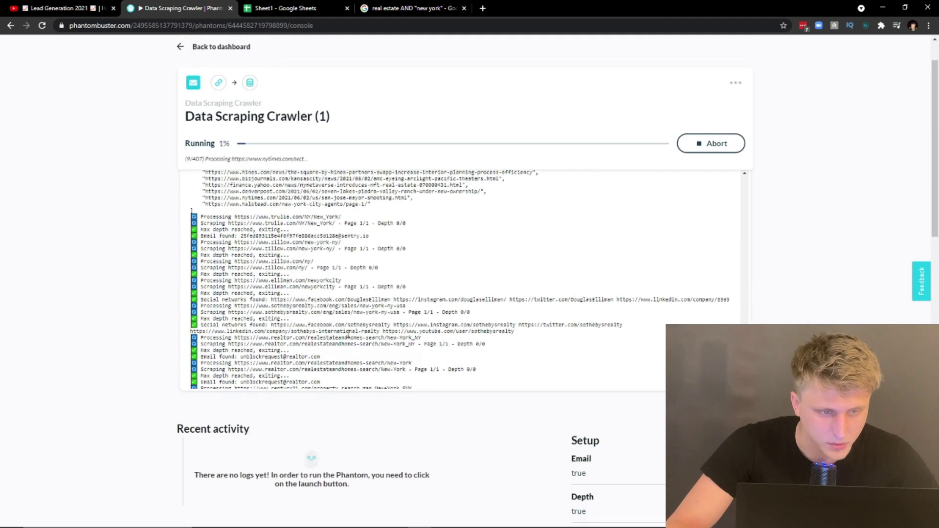
{"action": "mouse_move", "coordinate": [372, 235]}
{"action": "left_mouse_down"}
{"action": "mouse_move", "coordinate": [386, 245]}
{"action": "mouse_move", "coordinate": [359, 235]}
{"action": "left_mouse_up"}
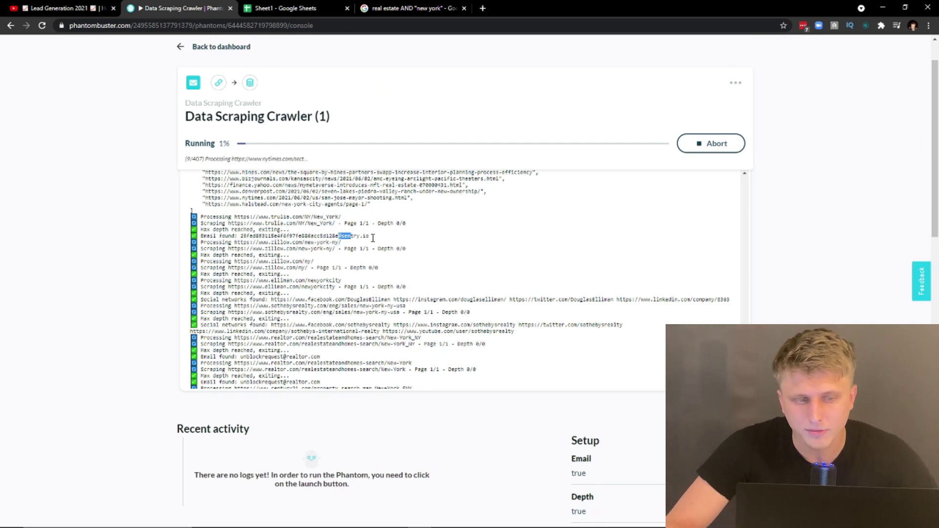
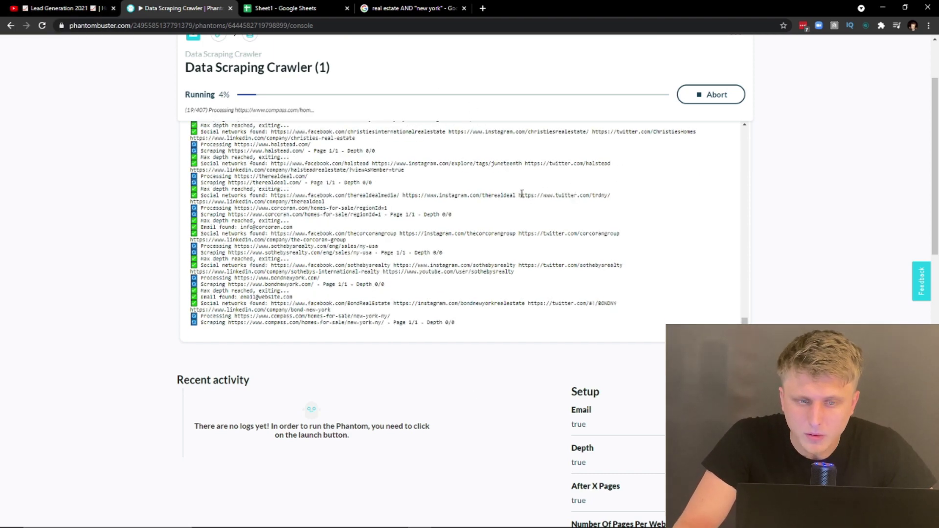
{"action": "left_click_drag", "start_coordinate": [522, 194], "coordinate": [536, 166]}
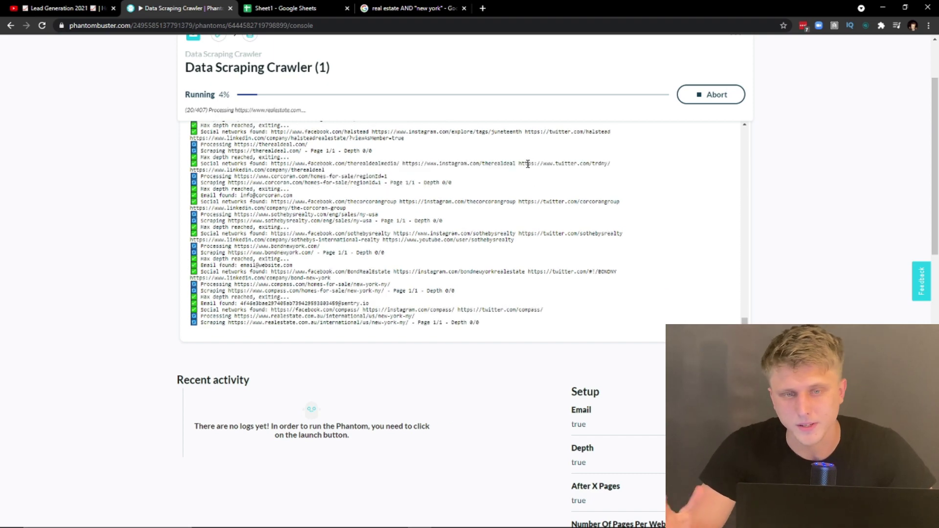
{"action": "left_click_drag", "start_coordinate": [521, 161], "coordinate": [612, 162]}
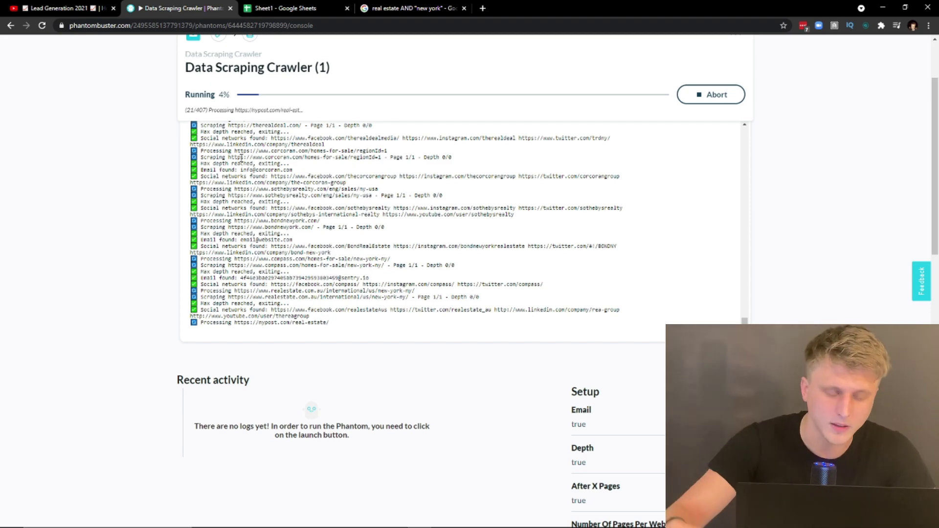
{"action": "scroll", "coordinate": [451, 215], "scroll_direction": "up", "scroll_amount": 2}
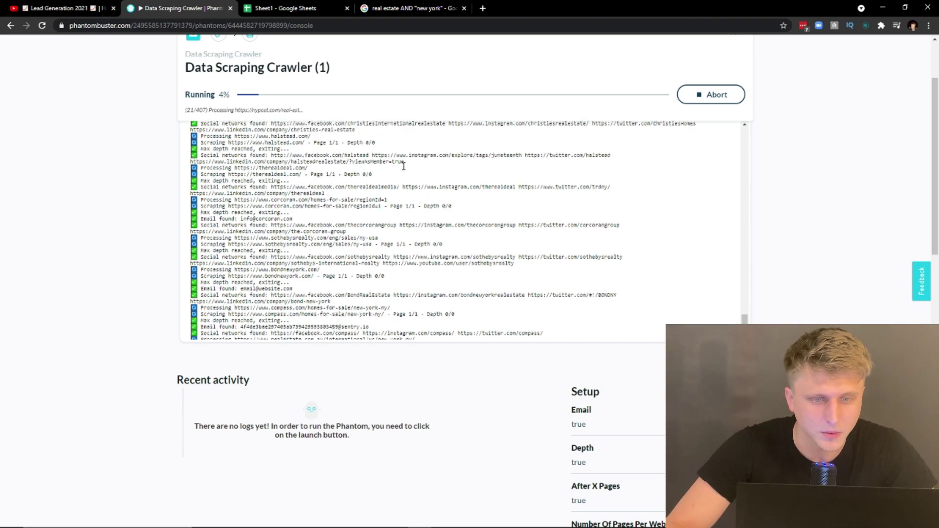
{"action": "scroll", "coordinate": [451, 214], "scroll_direction": "down", "scroll_amount": 5}
{"action": "scroll", "coordinate": [420, 227], "scroll_direction": "up", "scroll_amount": 5}
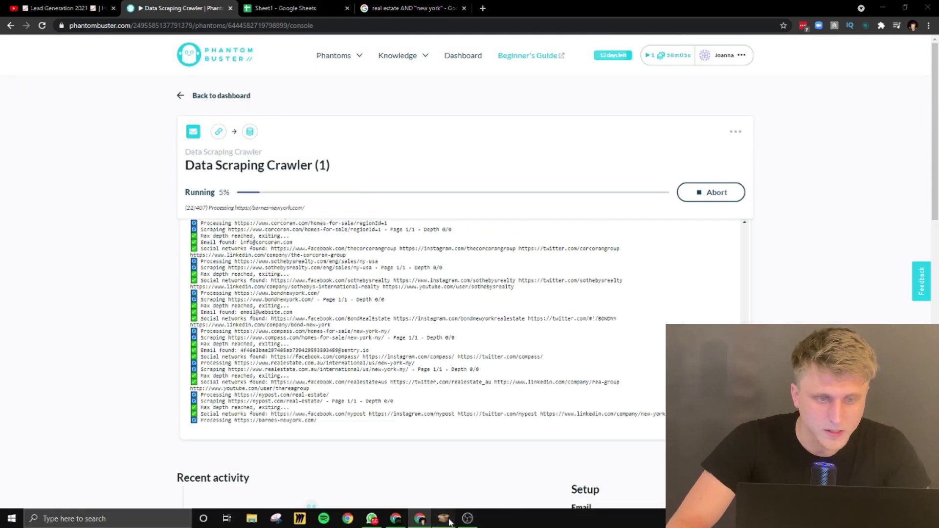
Bring up ScrapeBox briefly, switch to the YouTube video on scraping emails, and look through its description and comments.
{"action": "left_click", "coordinate": [443, 522]}
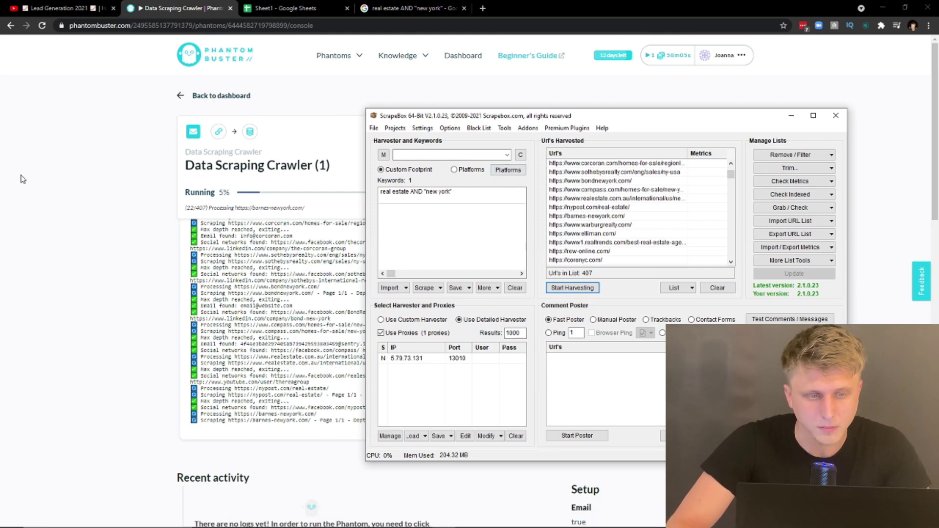
{"action": "left_click", "coordinate": [58, 210]}
{"action": "left_click", "coordinate": [44, 6]}
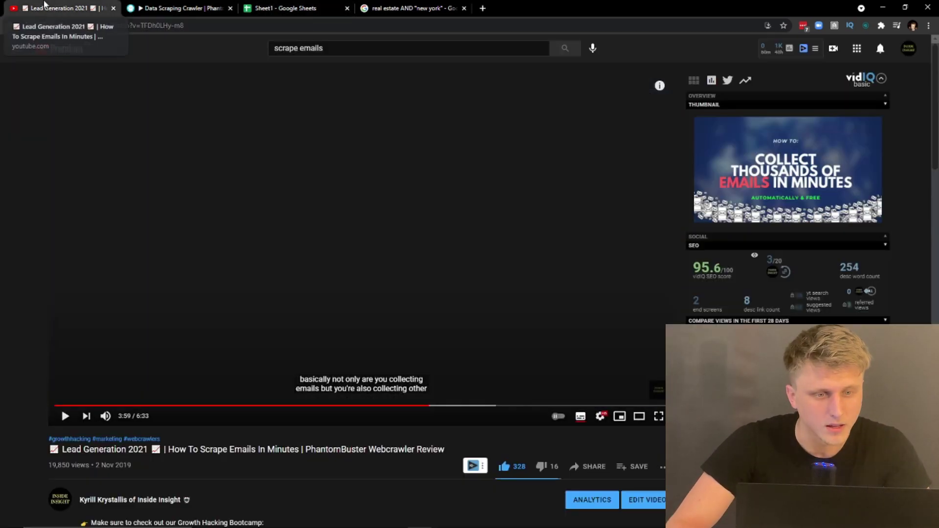
{"action": "scroll", "coordinate": [439, 236], "scroll_direction": "down", "scroll_amount": 4}
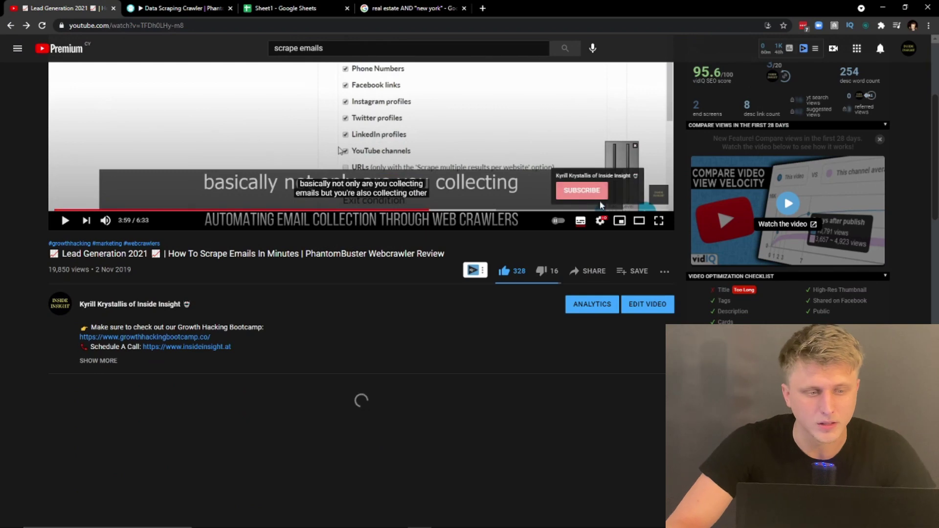
{"action": "scroll", "coordinate": [251, 242], "scroll_direction": "down", "scroll_amount": 2}
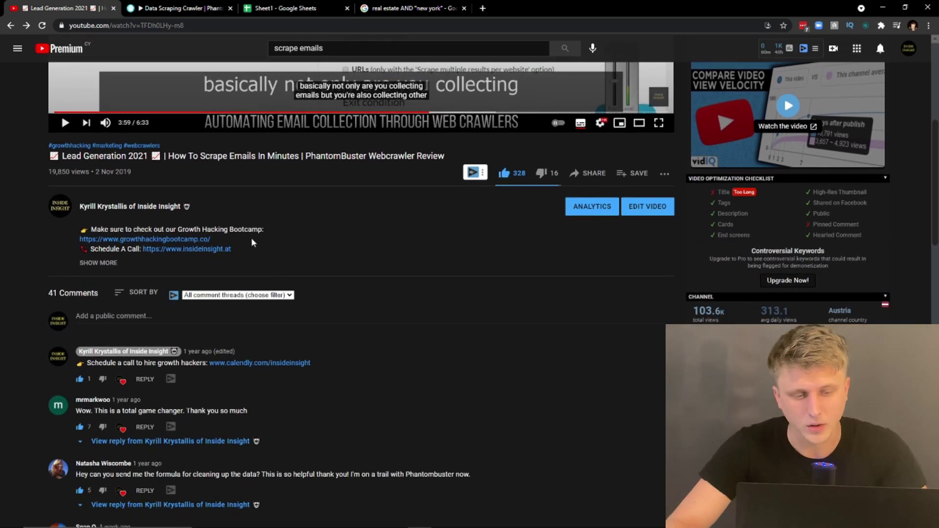
{"action": "scroll", "coordinate": [117, 264], "scroll_direction": "down", "scroll_amount": 5}
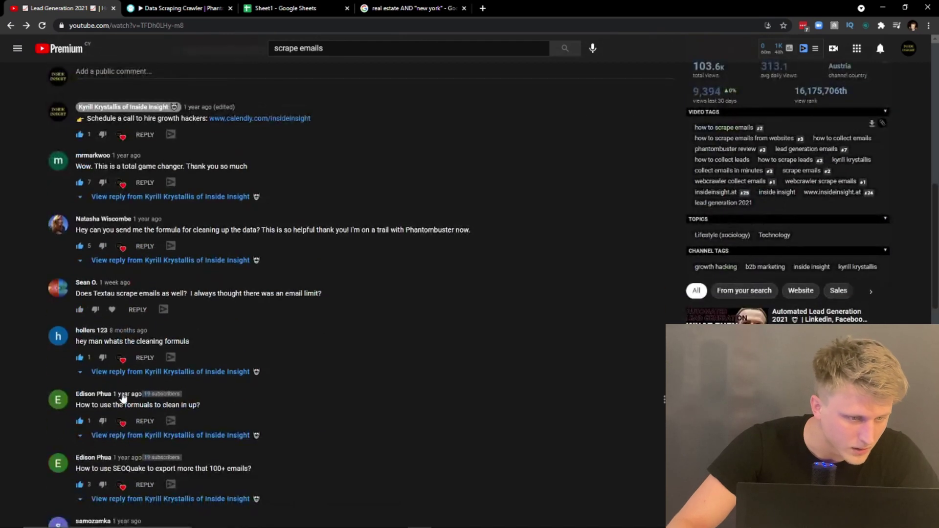
{"action": "scroll", "coordinate": [362, 293], "scroll_direction": "up", "scroll_amount": 4}
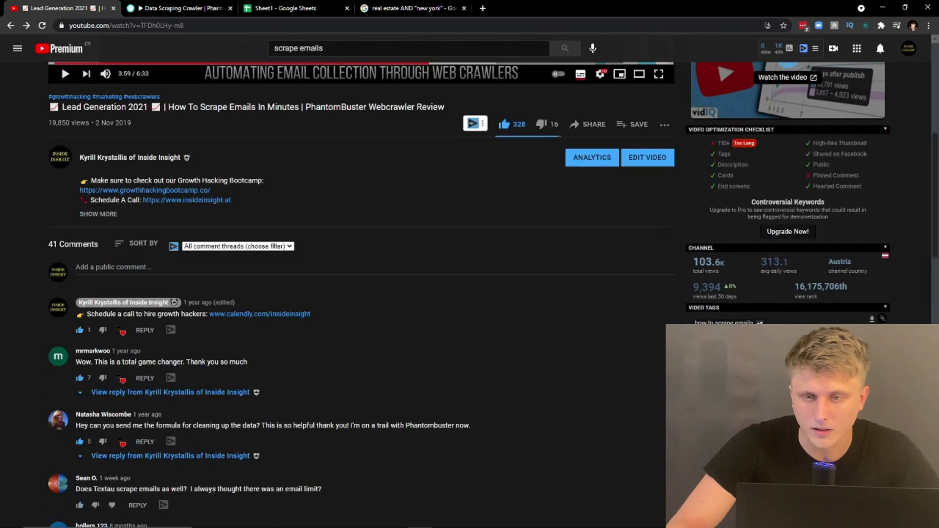
{"action": "scroll", "coordinate": [362, 293], "scroll_direction": "up", "scroll_amount": 4}
{"action": "scroll", "coordinate": [381, 136], "scroll_direction": "up", "scroll_amount": 3}
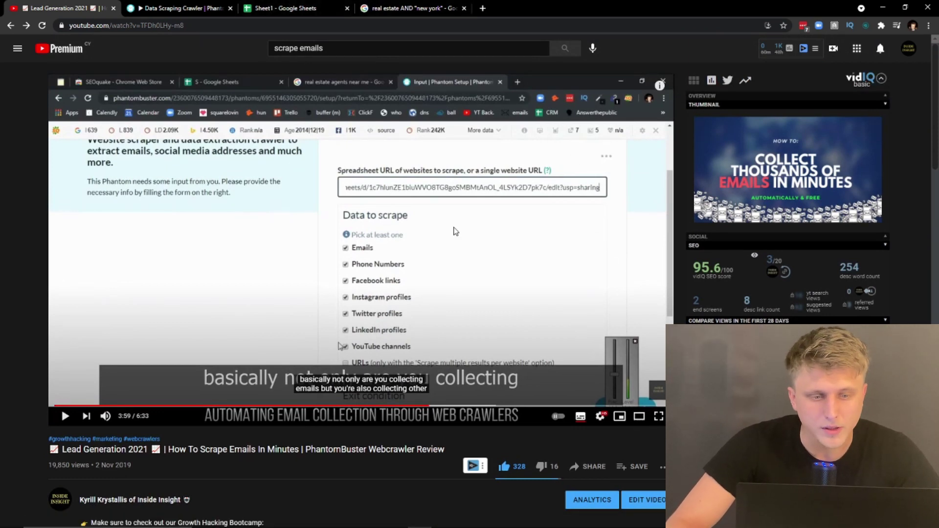
{"action": "mouse_move", "coordinate": [481, 520]}
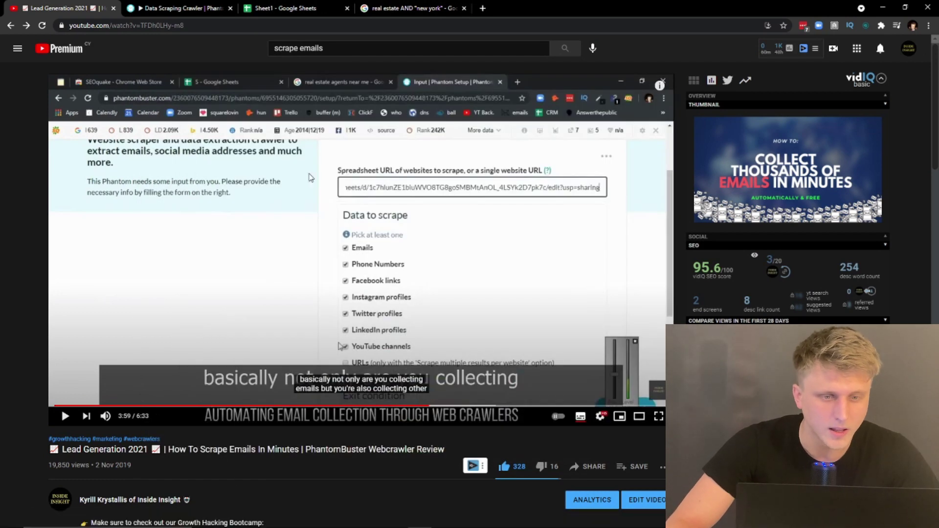
Search Google for seoquake and open the extension's Chrome Web Store page.
{"action": "left_click", "coordinate": [365, 6]}
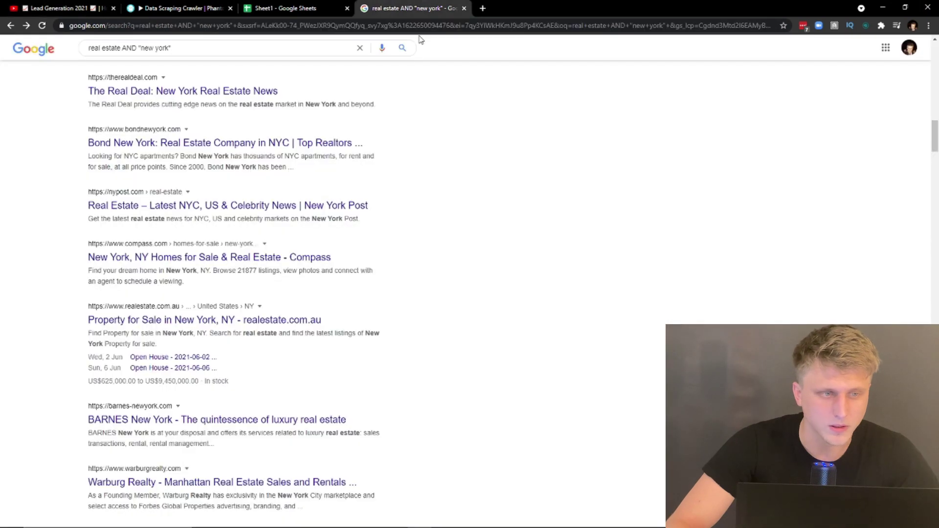
{"action": "left_click", "coordinate": [236, 41]}
{"action": "left_click", "coordinate": [232, 40]}
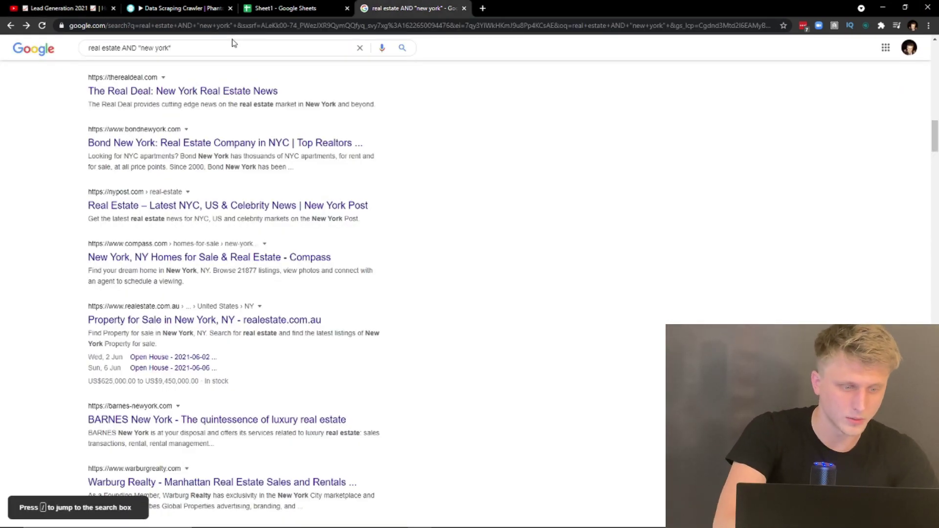
{"action": "triple_click", "coordinate": [234, 43]}
{"action": "type", "text": "seo"}
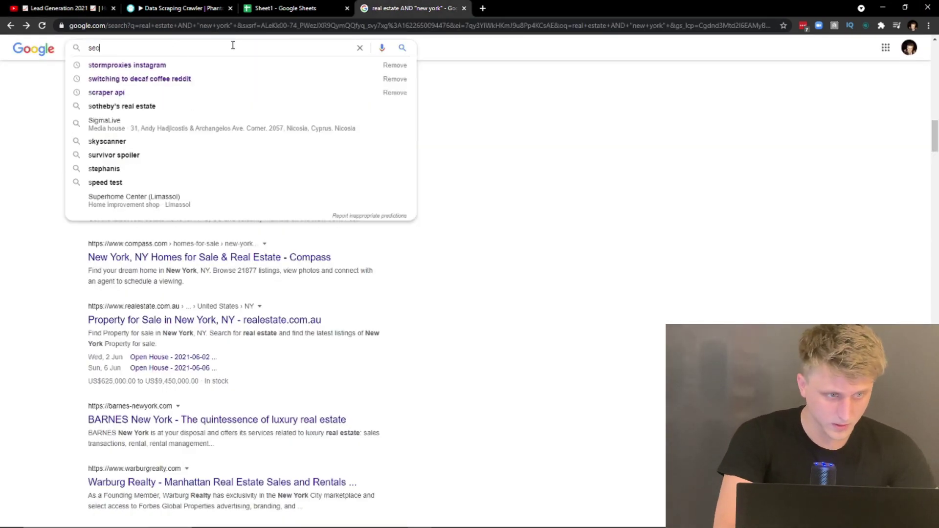
{"action": "type", "text": "quake"}
{"action": "key", "text": "Return"}
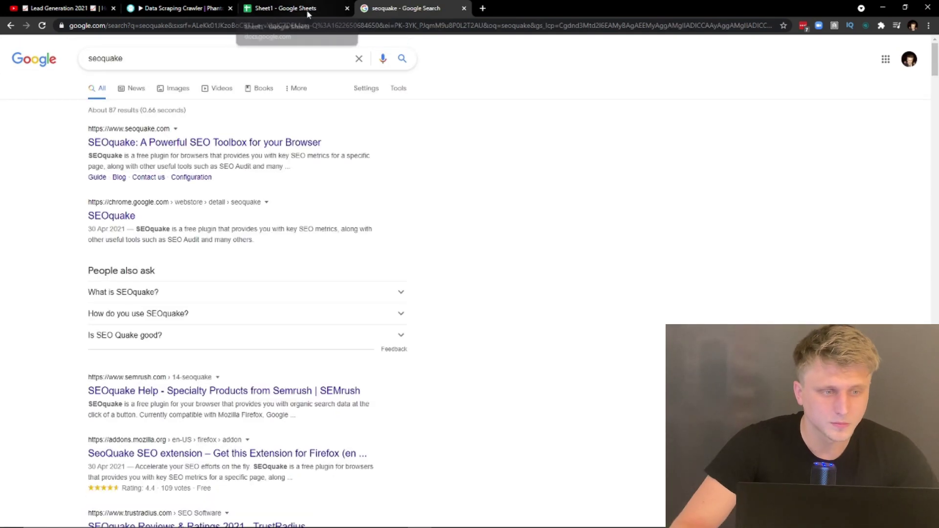
{"action": "left_click", "coordinate": [126, 215]}
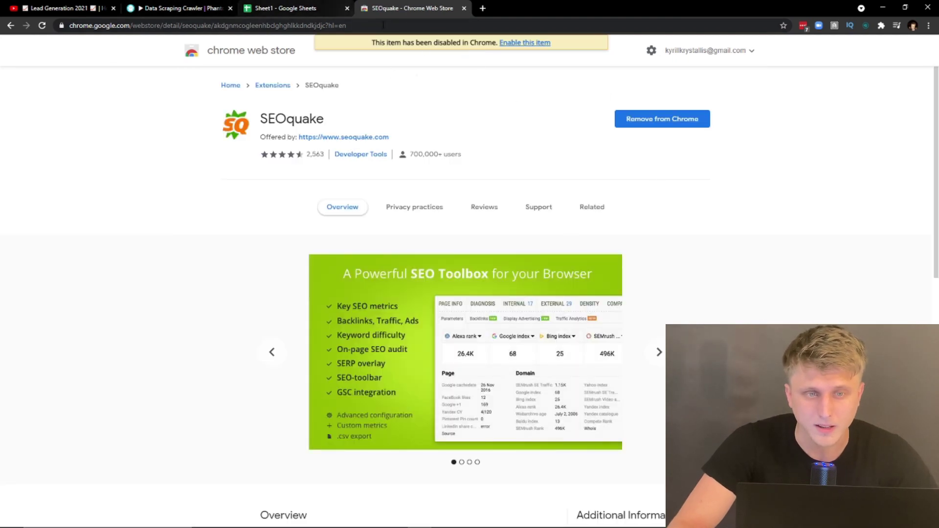
Enable the SEOquake extension and pin it to the browser toolbar.
{"action": "left_click", "coordinate": [522, 44]}
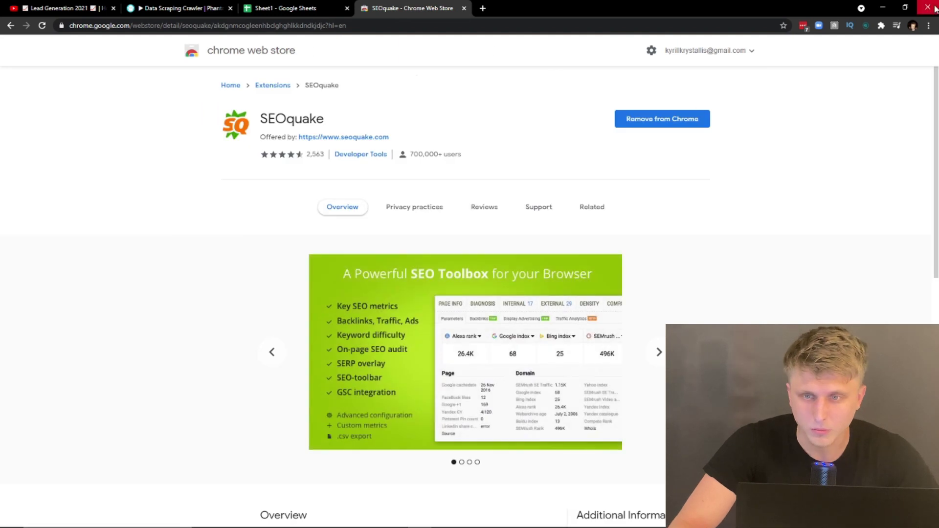
{"action": "left_click", "coordinate": [881, 26]}
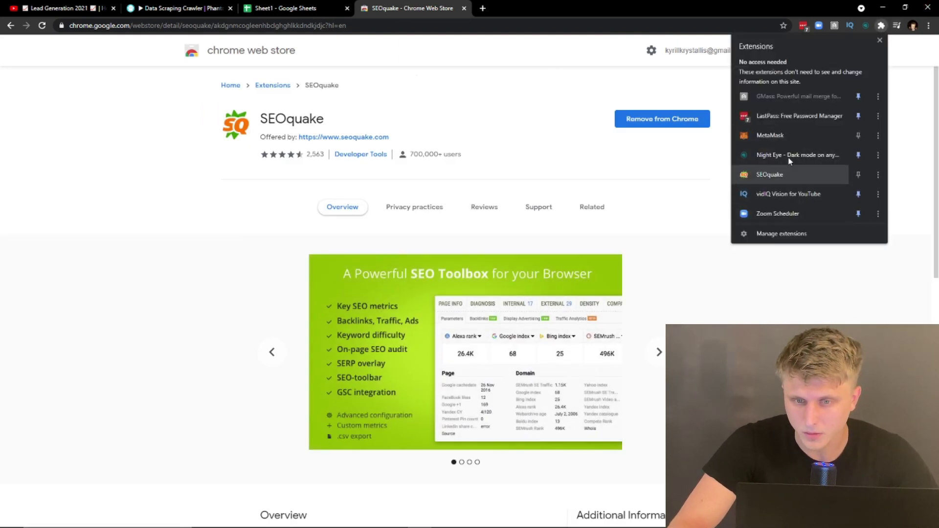
{"action": "left_click", "coordinate": [859, 175]}
{"action": "left_click", "coordinate": [707, 174]}
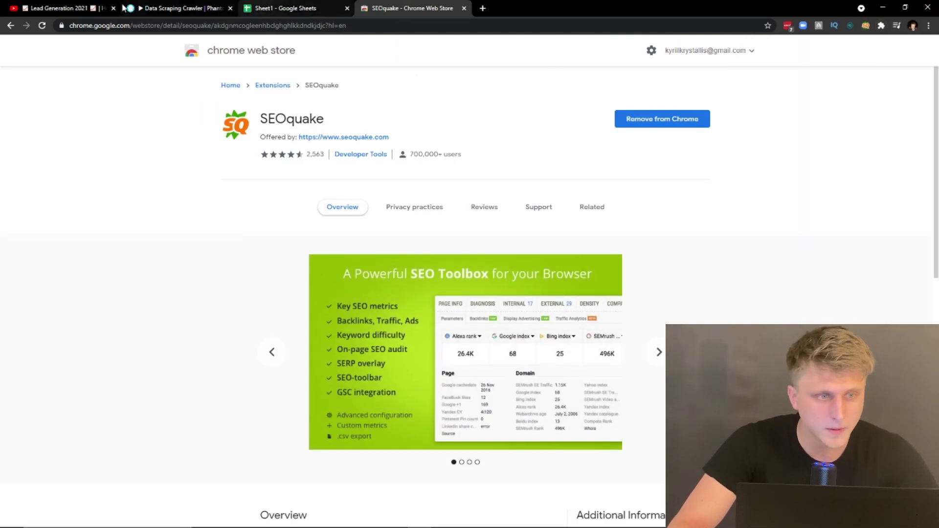
{"action": "mouse_move", "coordinate": [422, 522]}
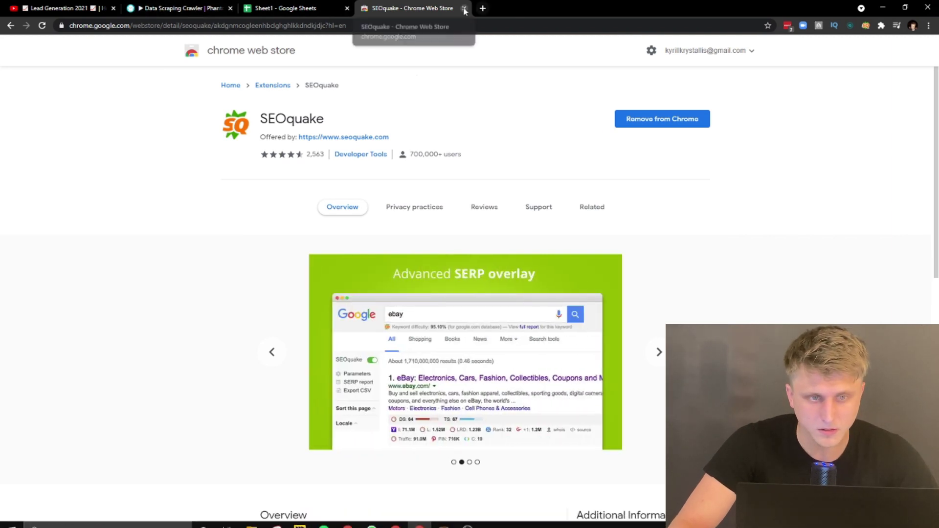
Search Google for real estate AND "new york" and turn on SEOquake for the results page.
{"action": "left_click", "coordinate": [450, 25]}
{"action": "type", "text": "real estate AND \"new york"}
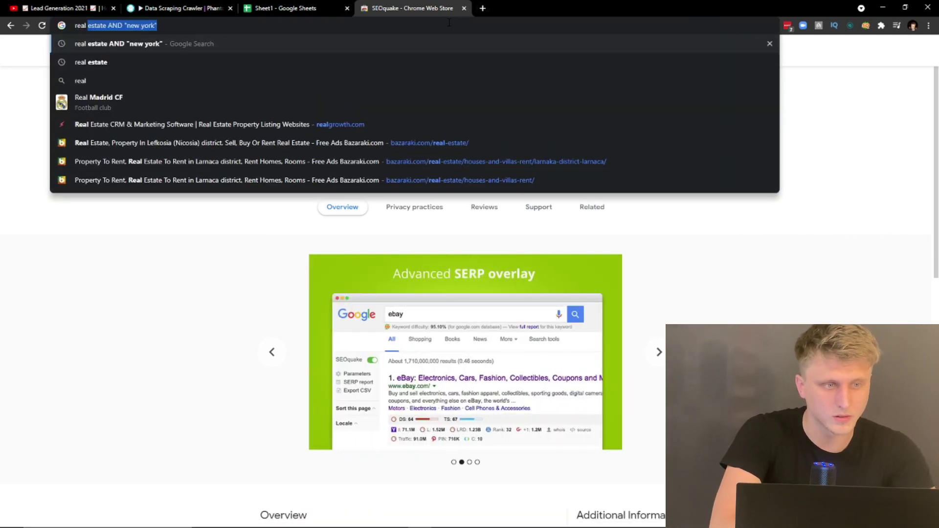
{"action": "key", "text": "Return"}
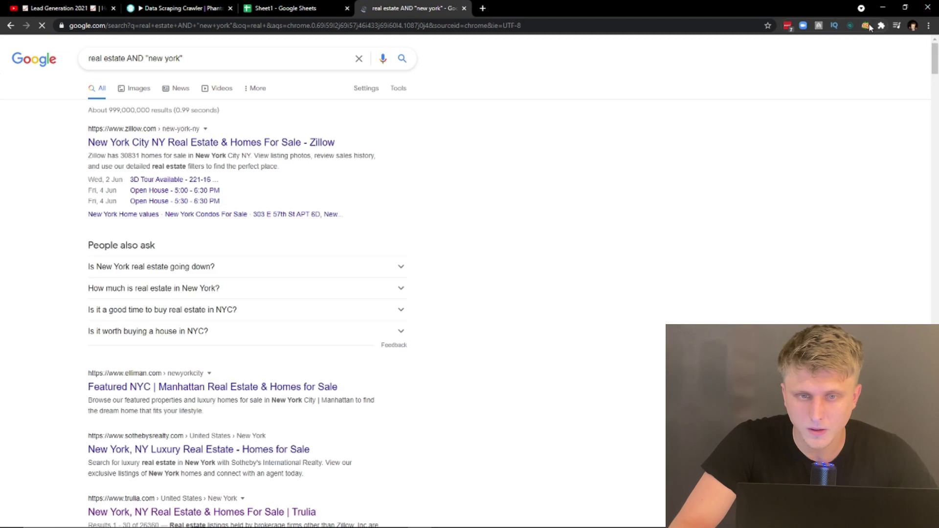
{"action": "left_click", "coordinate": [866, 25]}
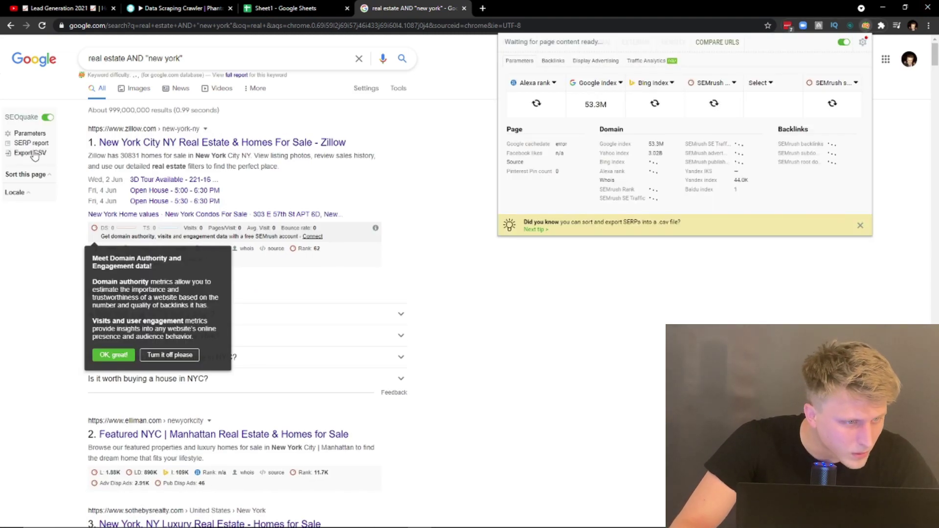
Dismiss the SEOquake domain authority tip and export the search results as a CSV file.
{"action": "left_click", "coordinate": [407, 136]}
{"action": "scroll", "coordinate": [534, 206], "scroll_direction": "down", "scroll_amount": 7}
{"action": "scroll", "coordinate": [17, 67], "scroll_direction": "up", "scroll_amount": 6}
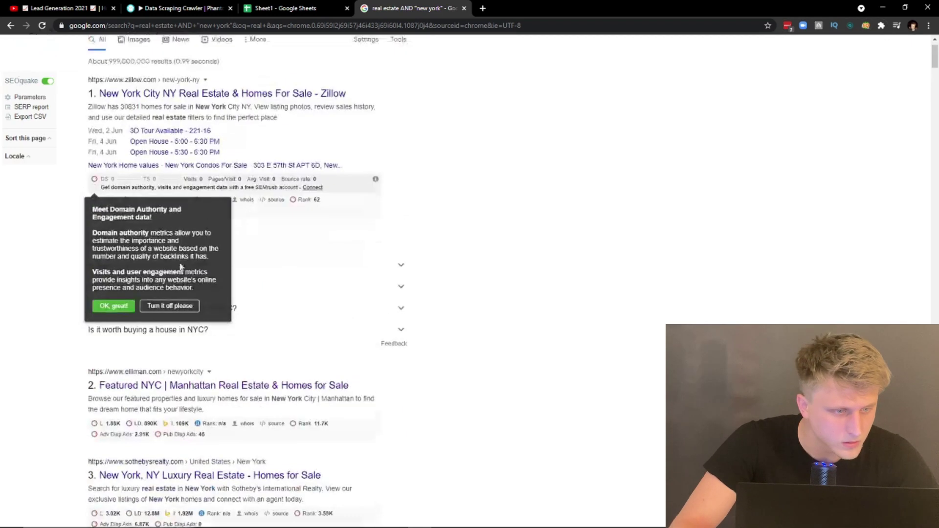
{"action": "left_click", "coordinate": [117, 309]}
{"action": "left_click", "coordinate": [13, 116]}
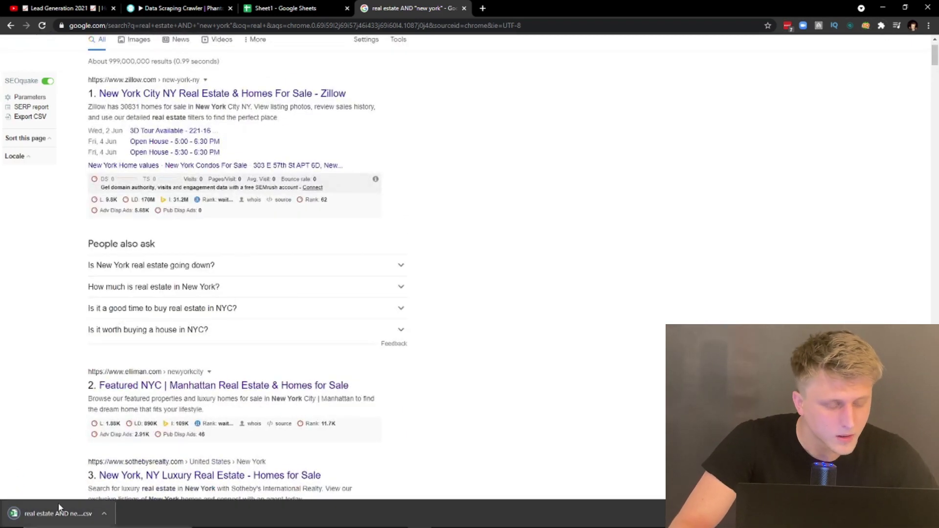
Open the exported "real estate AND new york" CSV from the desktop in Excel and widen column A to about 221.
{"action": "key", "text": "super+d"}
{"action": "left_click_drag", "start_coordinate": [267, 204], "coordinate": [316, 215]}
{"action": "double_click", "coordinate": [314, 215]}
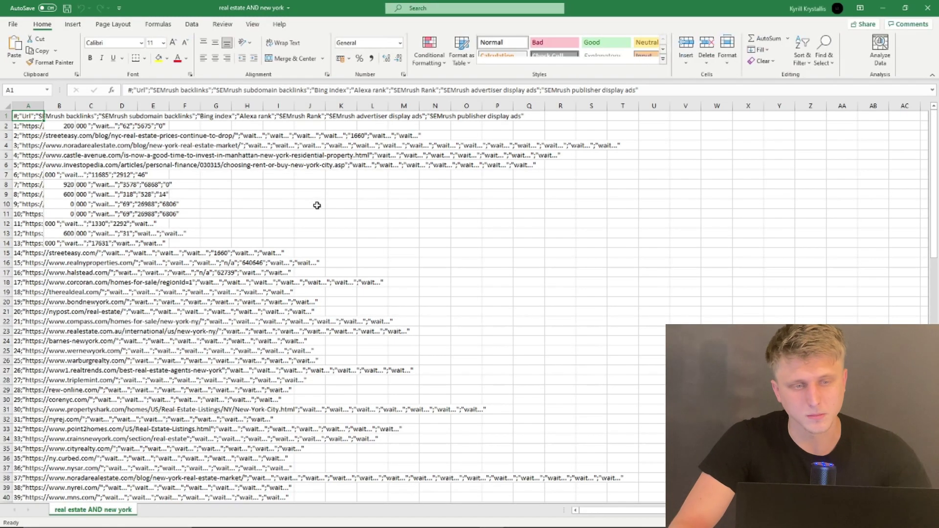
{"action": "left_click_drag", "start_coordinate": [340, 106], "coordinate": [772, 138]}
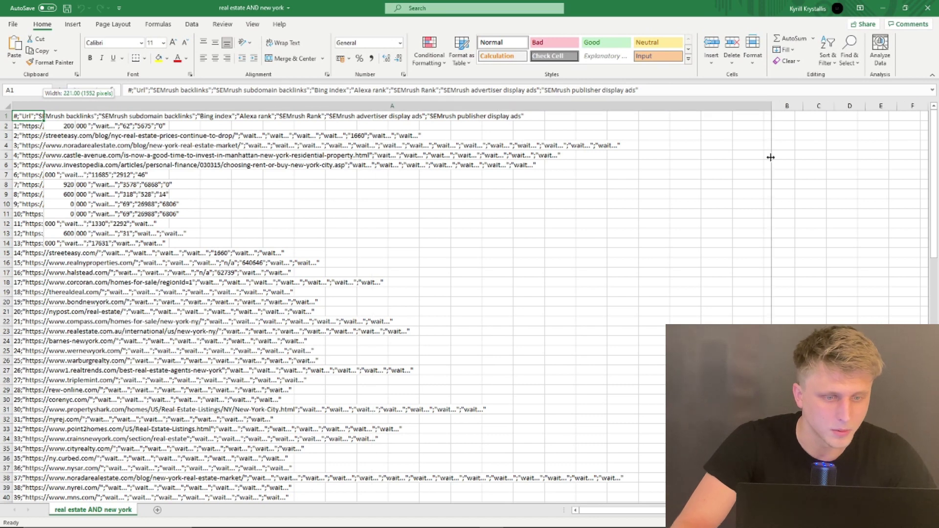
{"action": "left_click", "coordinate": [105, 194]}
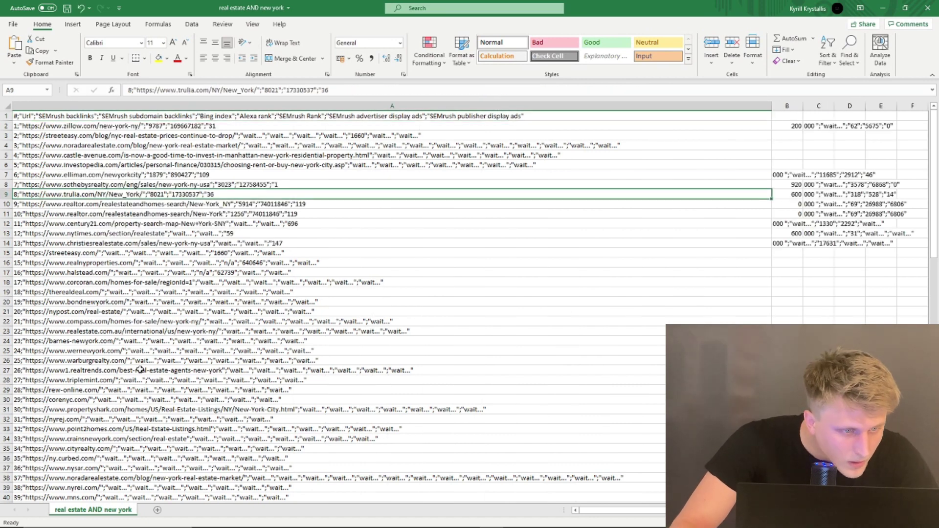
{"action": "left_click", "coordinate": [112, 273]}
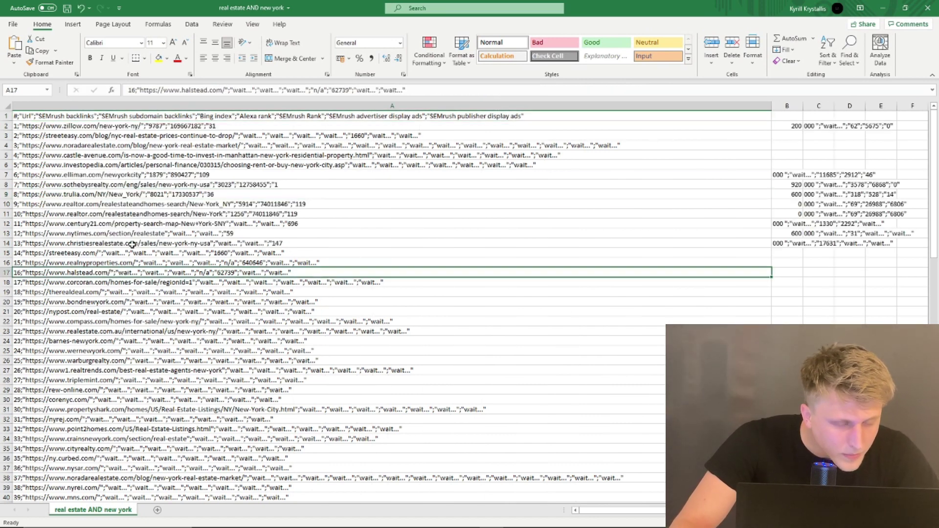
Delete the leftover metric fragments in cells B1 to F15 beside the URL column.
{"action": "left_click_drag", "start_coordinate": [783, 122], "coordinate": [175, 256]}
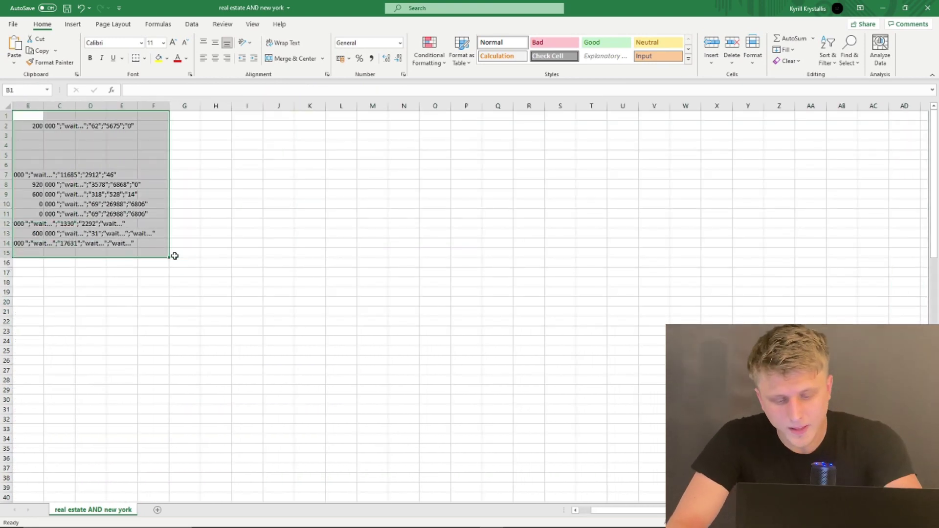
{"action": "key", "text": "Delete"}
{"action": "left_click", "coordinate": [154, 253]}
{"action": "key", "text": "Left"}
{"action": "key", "text": "Left"}
{"action": "key", "text": "Left"}
{"action": "key", "text": "Left"}
{"action": "key", "text": "Left"}
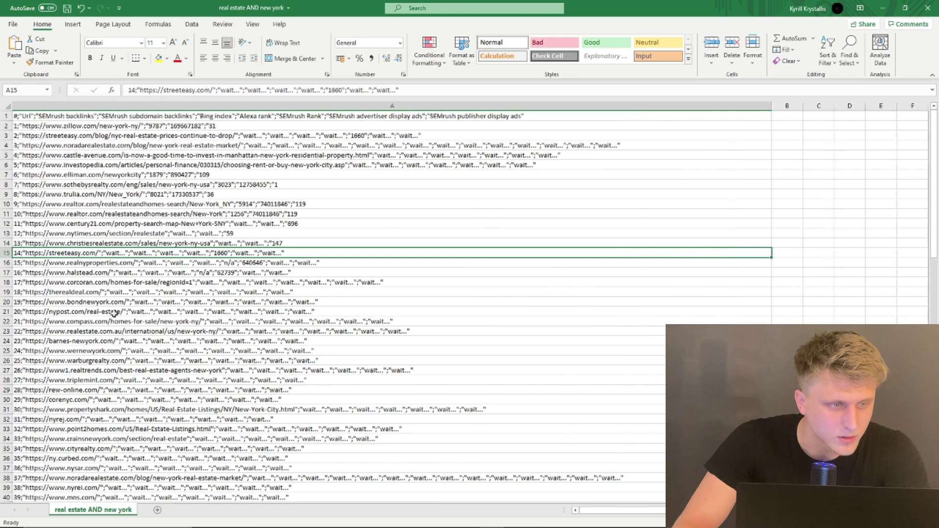
Check the extent of the URL list and replace the header in cell A1 with "Links".
{"action": "left_click", "coordinate": [4, 115]}
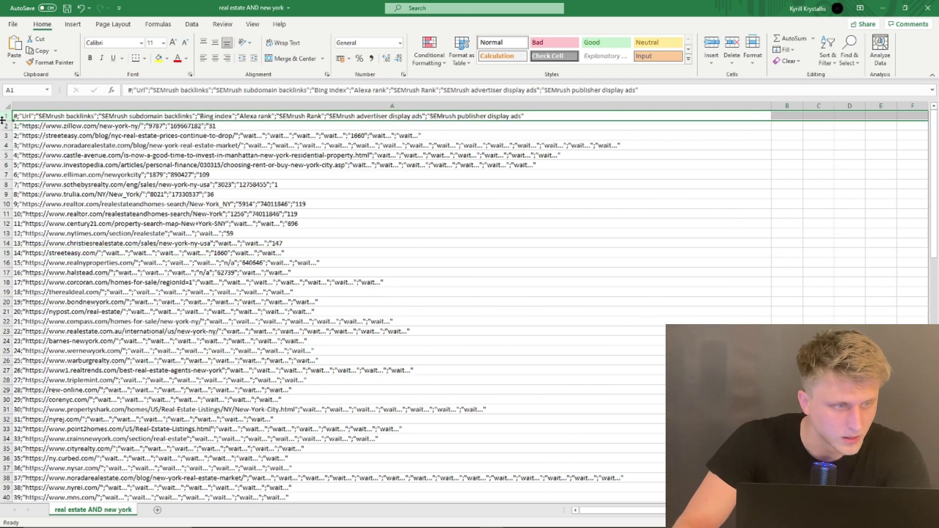
{"action": "key", "text": "ctrl+Down"}
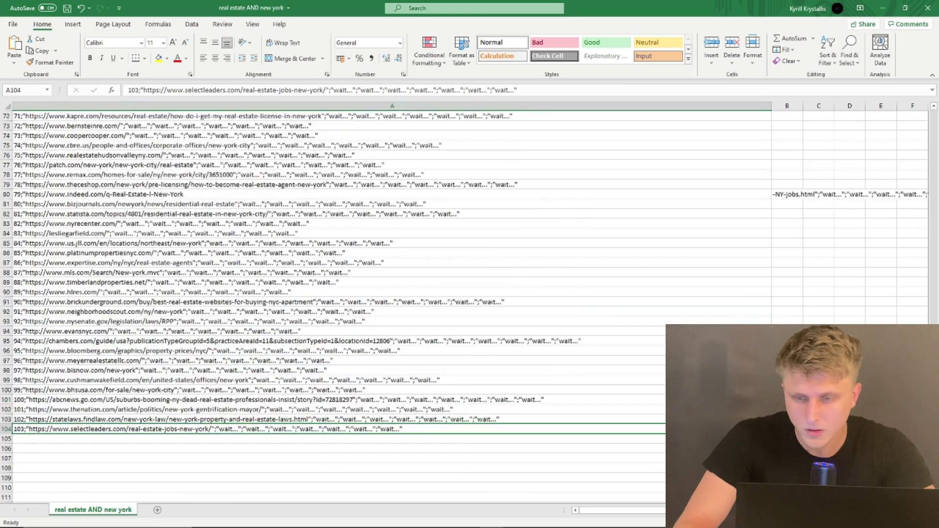
{"action": "key", "text": "ctrl+Up"}
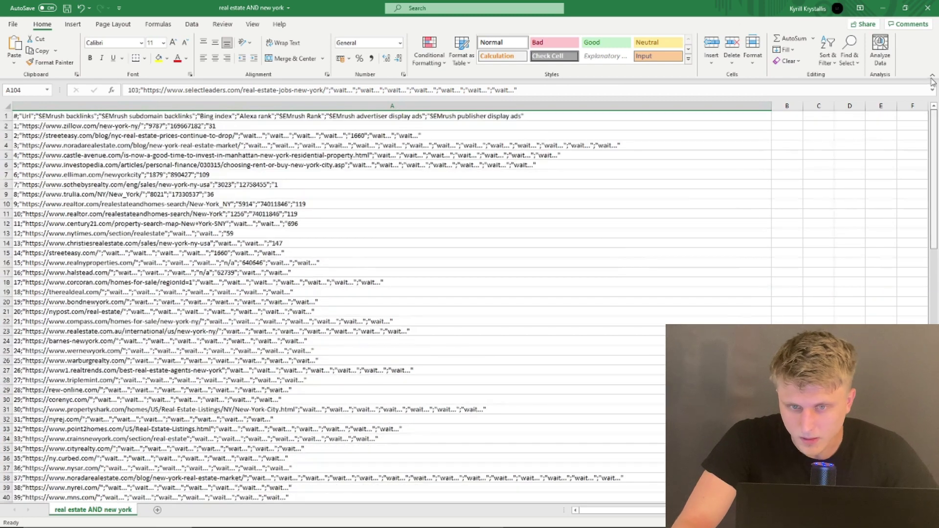
{"action": "double_click", "coordinate": [52, 116]}
{"action": "triple_click", "coordinate": [51, 115]}
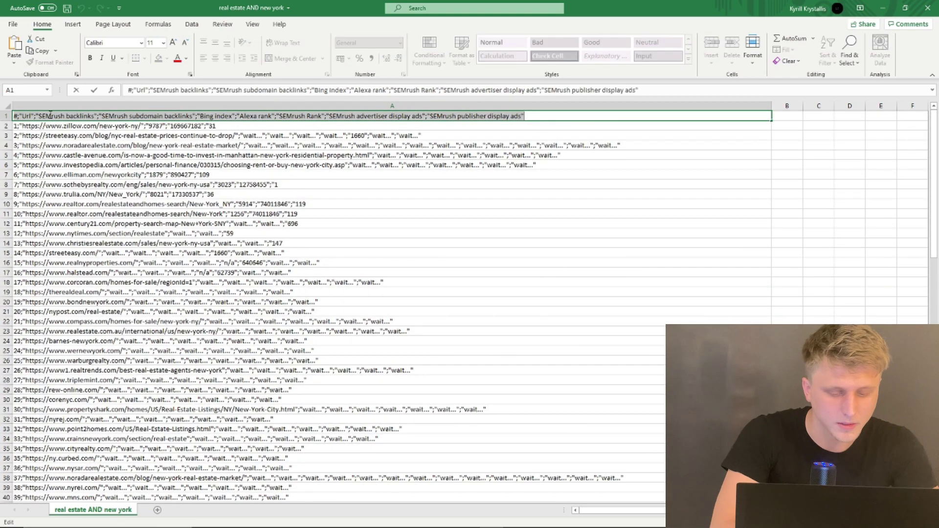
{"action": "type", "text": "Links"}
{"action": "key", "text": "Return"}
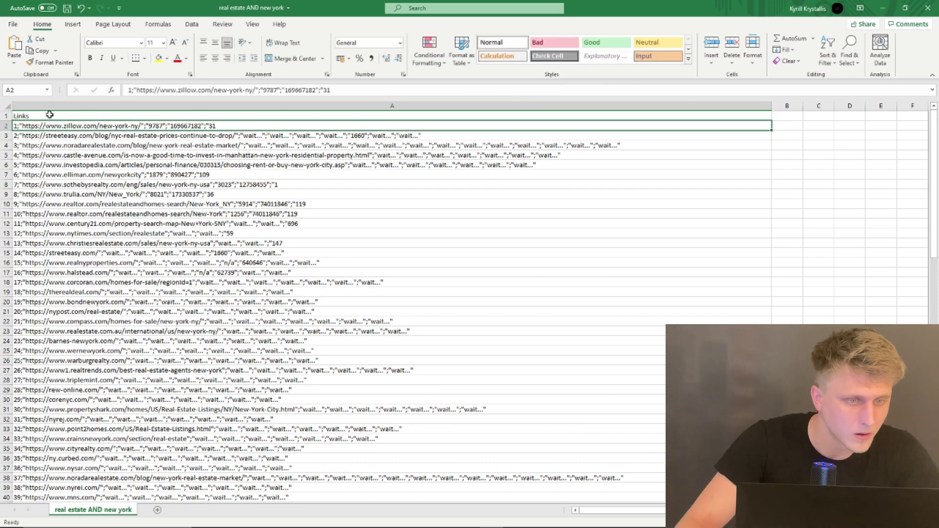
Replace every "*****https" in column A with "https" to strip the numbering before the URLs, and check the list.
{"action": "left_click", "coordinate": [77, 175]}
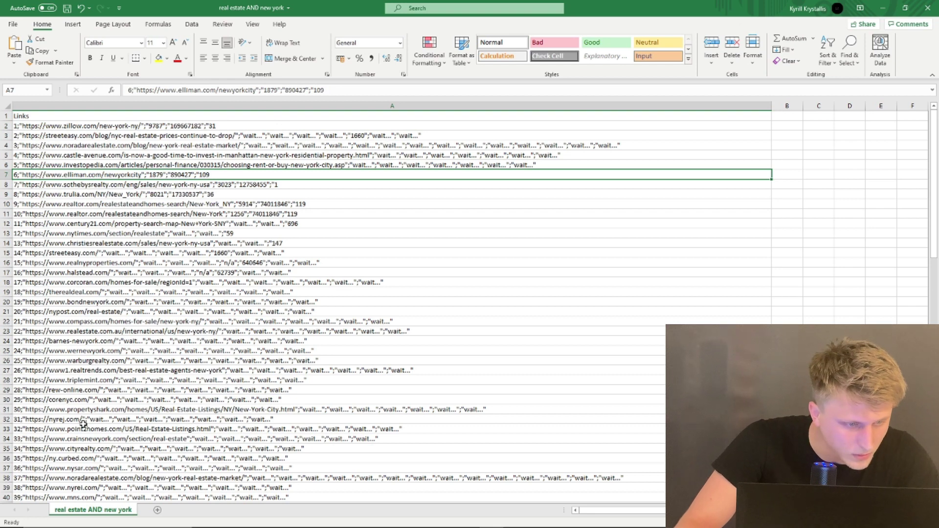
{"action": "left_click", "coordinate": [32, 106]}
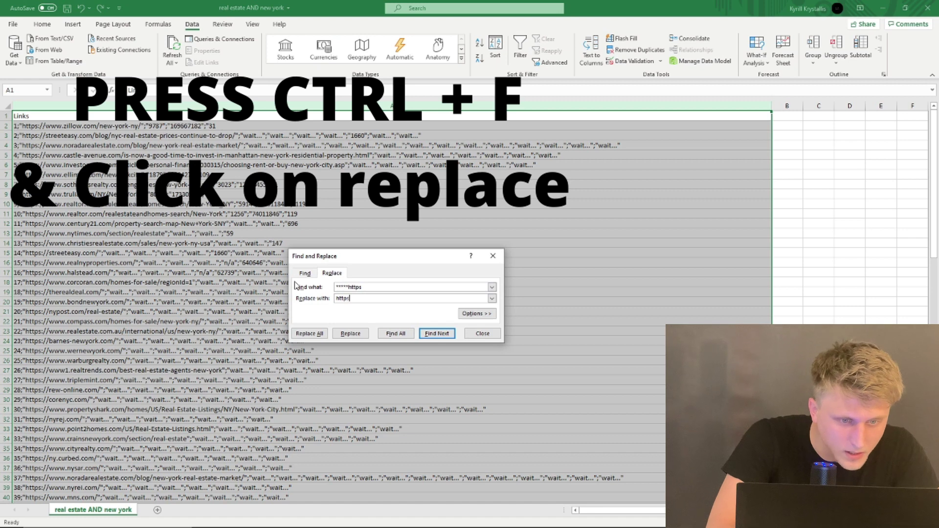
{"action": "left_click", "coordinate": [321, 336]}
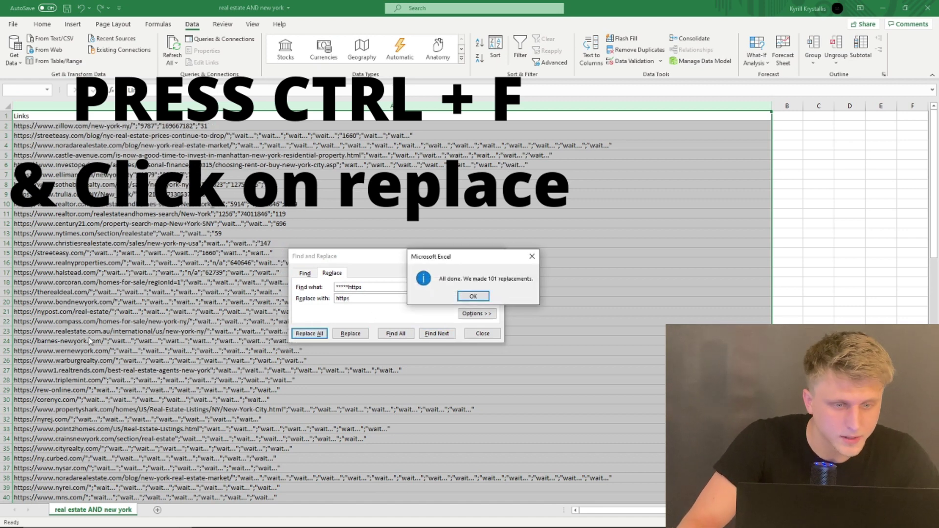
{"action": "left_click", "coordinate": [467, 295]}
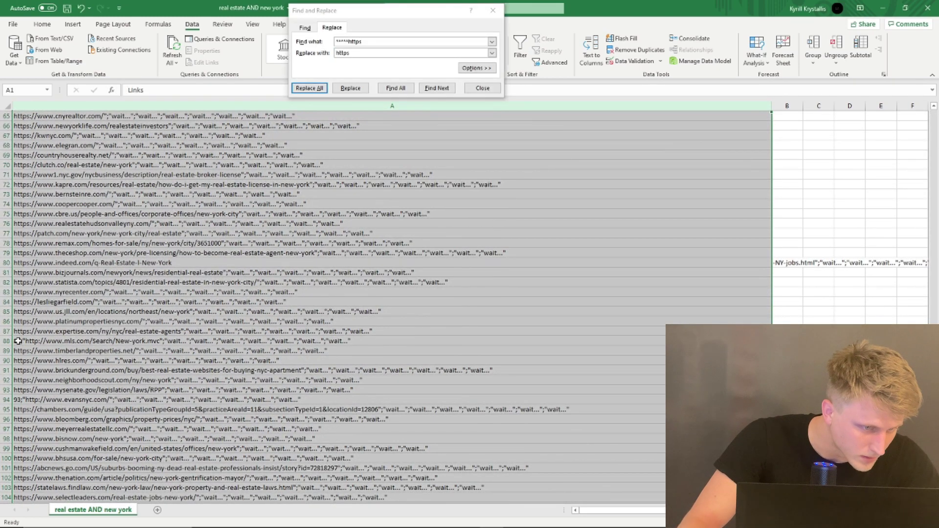
{"action": "scroll", "coordinate": [580, 279], "scroll_direction": "up", "scroll_amount": 20}
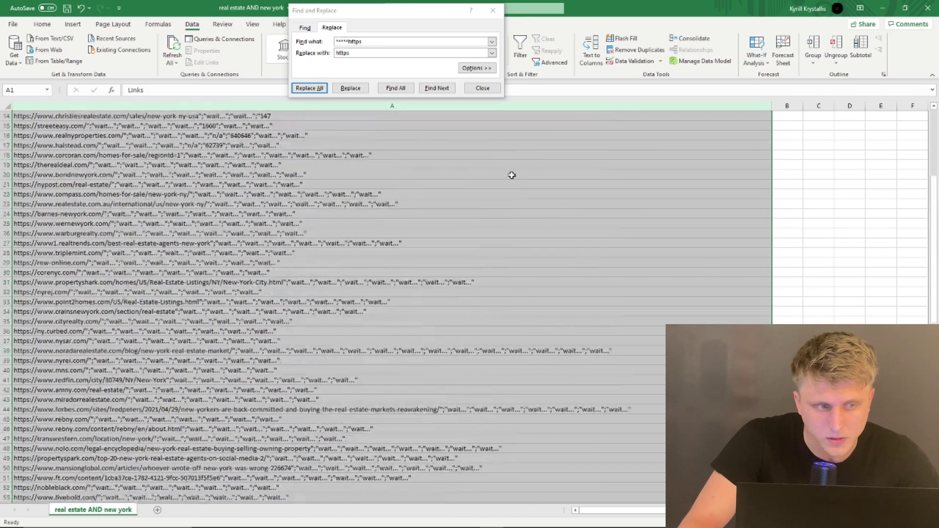
{"action": "left_click", "coordinate": [42, 24]}
{"action": "left_click_drag", "start_coordinate": [370, 11], "coordinate": [371, 92]}
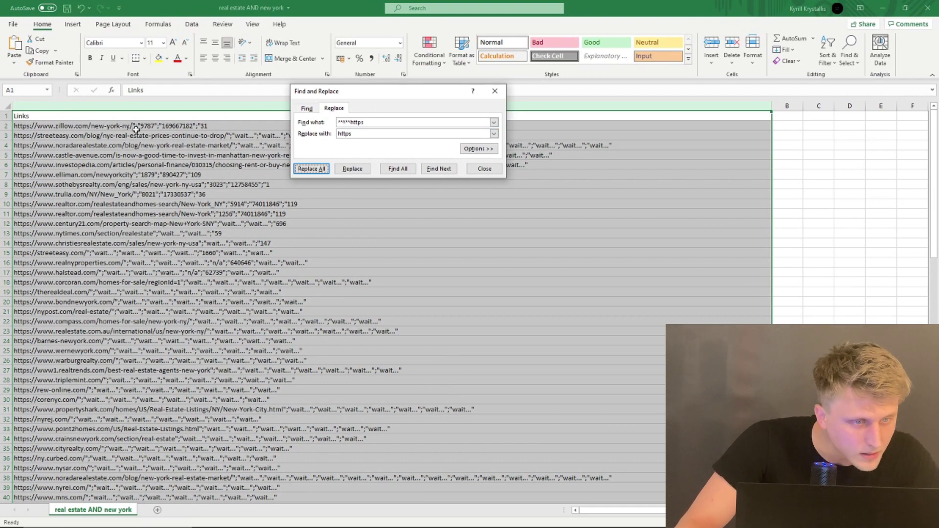
{"action": "left_click_drag", "start_coordinate": [382, 123], "coordinate": [332, 124]}
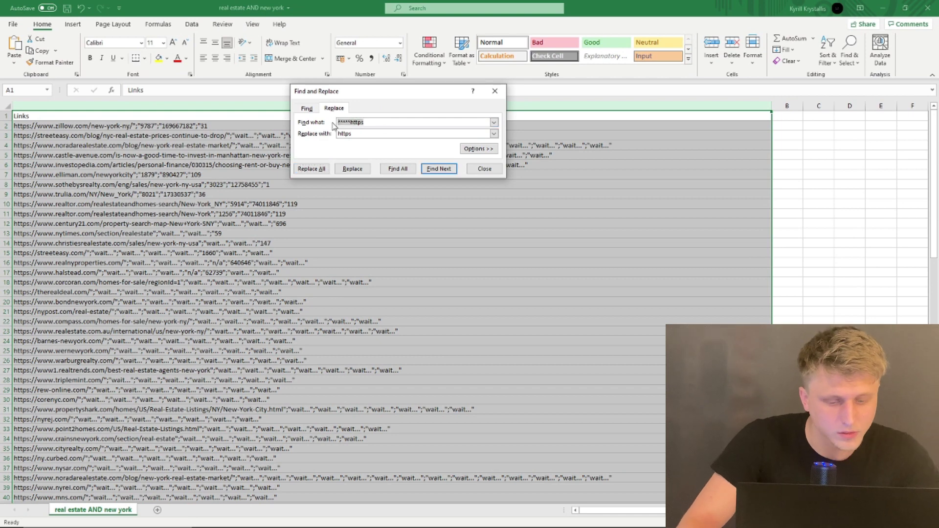
{"action": "type", "text": "&"}
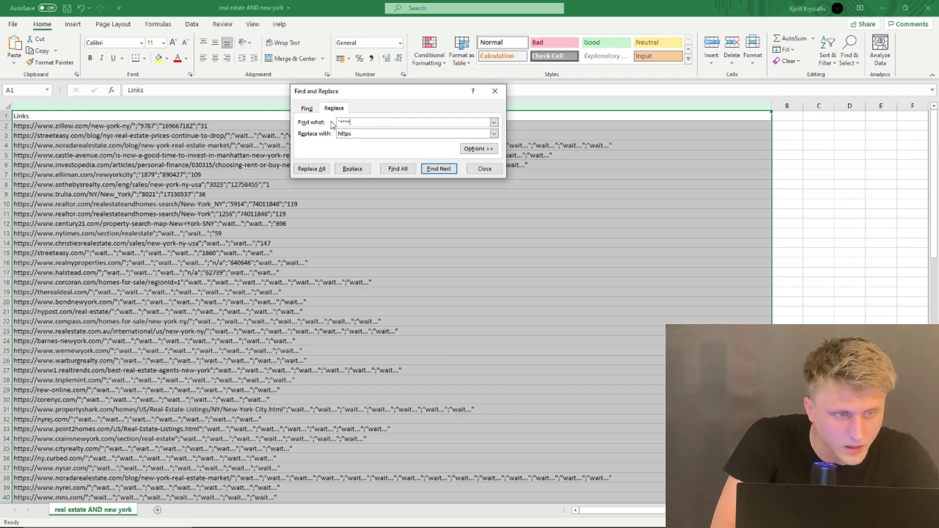
{"action": "type", "text": "*"}
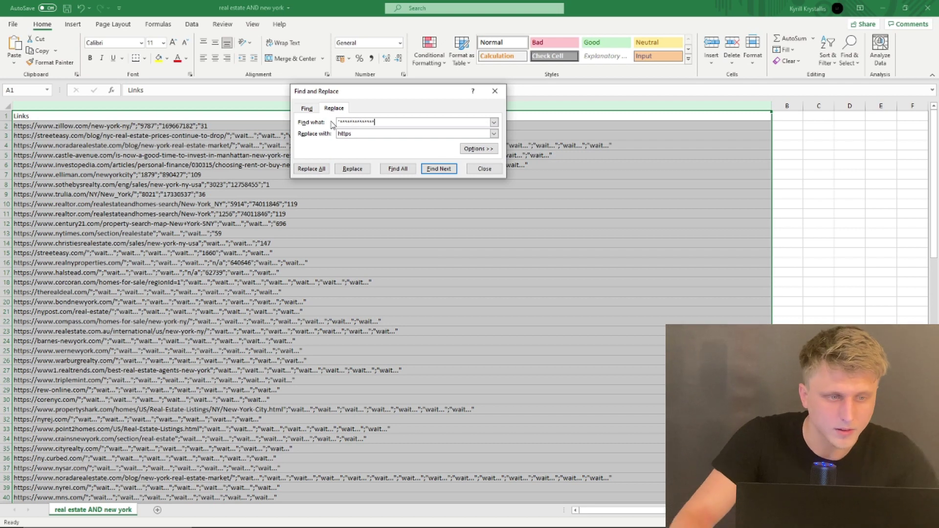
{"action": "double_click", "coordinate": [374, 133]}
{"action": "key", "text": "BackSpace"}
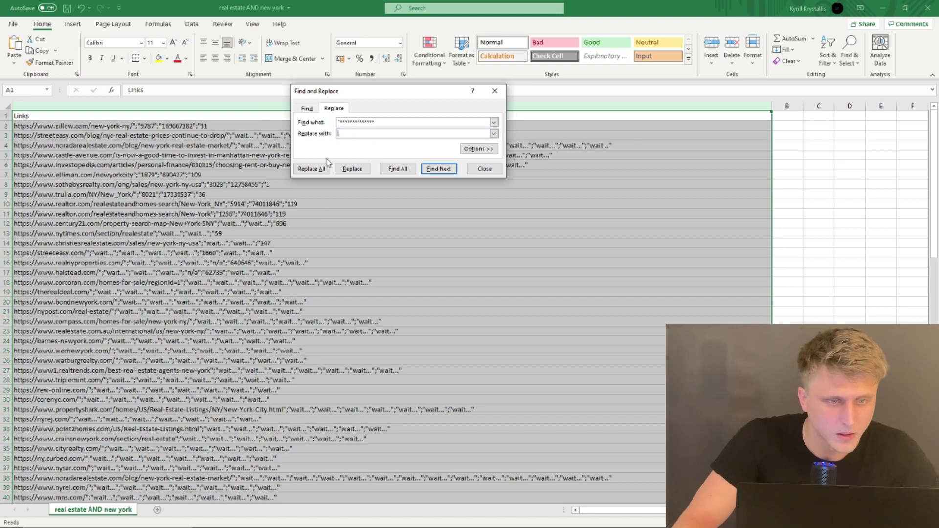
Replace every "******http:" with "http:" to strip the numbering before the remaining non-https URLs.
{"action": "scroll", "coordinate": [114, 320], "scroll_direction": "down", "scroll_amount": 20}
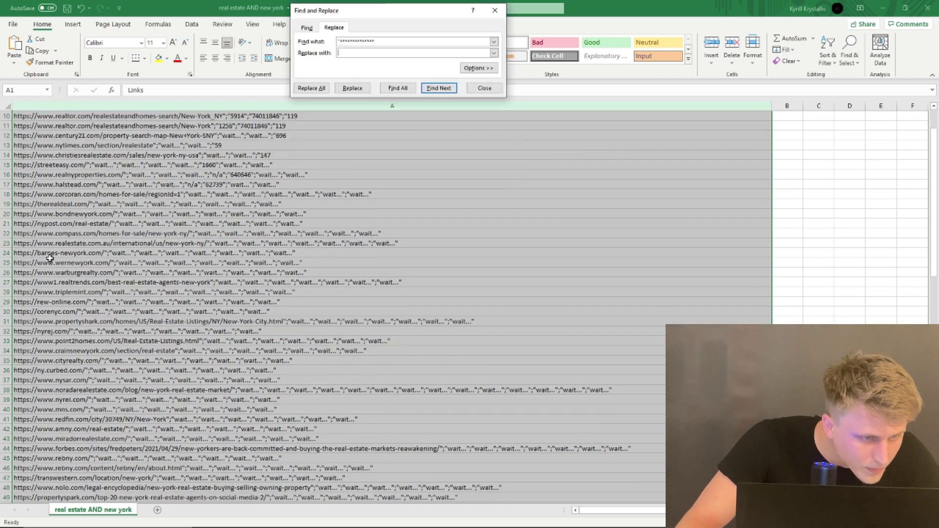
{"action": "scroll", "coordinate": [63, 407], "scroll_direction": "down", "scroll_amount": 1}
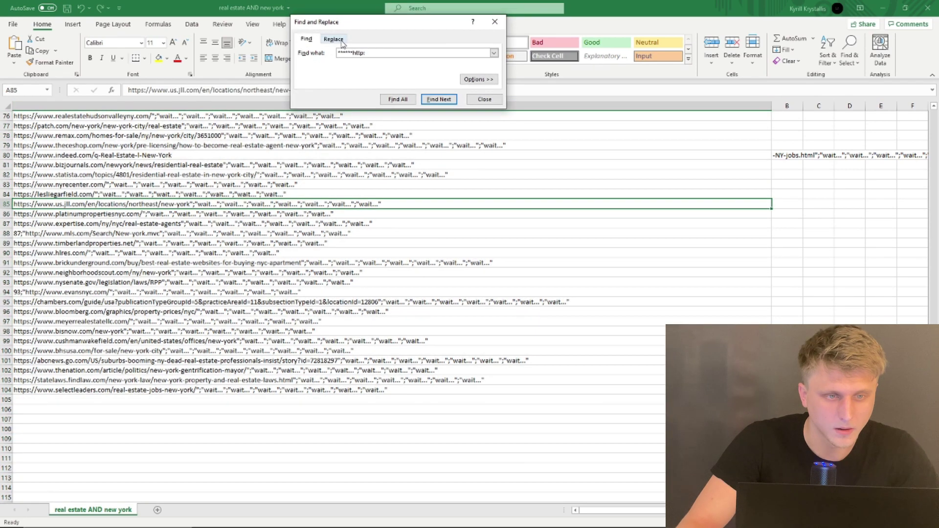
{"action": "left_click", "coordinate": [342, 41]}
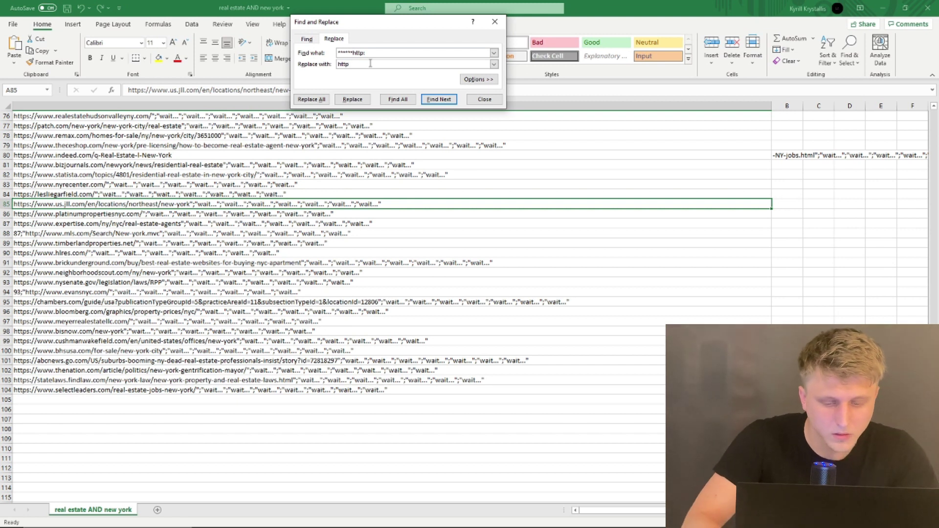
{"action": "left_click", "coordinate": [312, 100]}
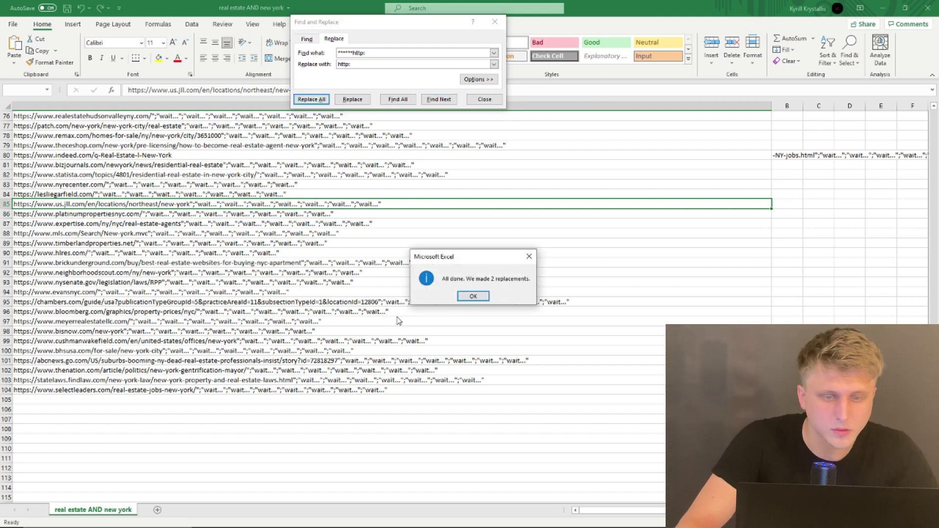
{"action": "left_click", "coordinate": [474, 296]}
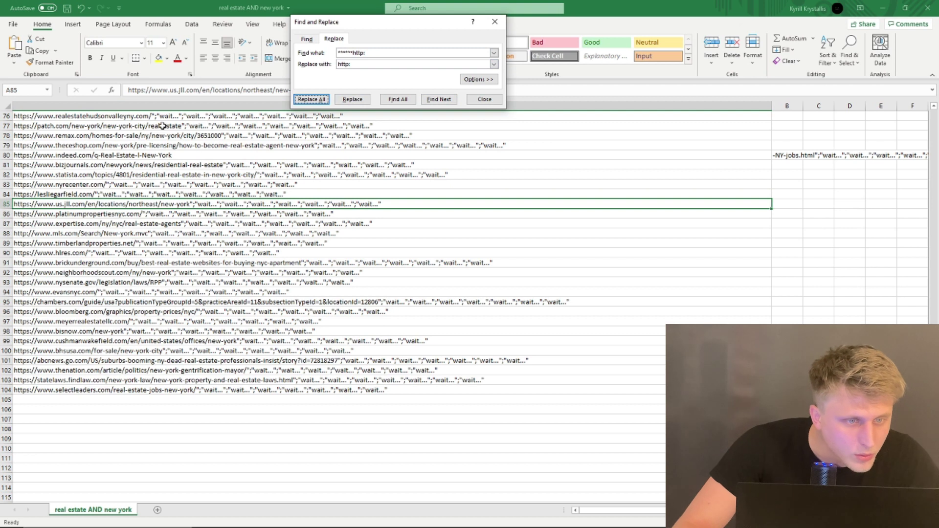
Replace every quotation mark followed by a run of asterisk wildcards with nothing to strip the metrics after the URLs, and check the list.
{"action": "left_click", "coordinate": [370, 53]}
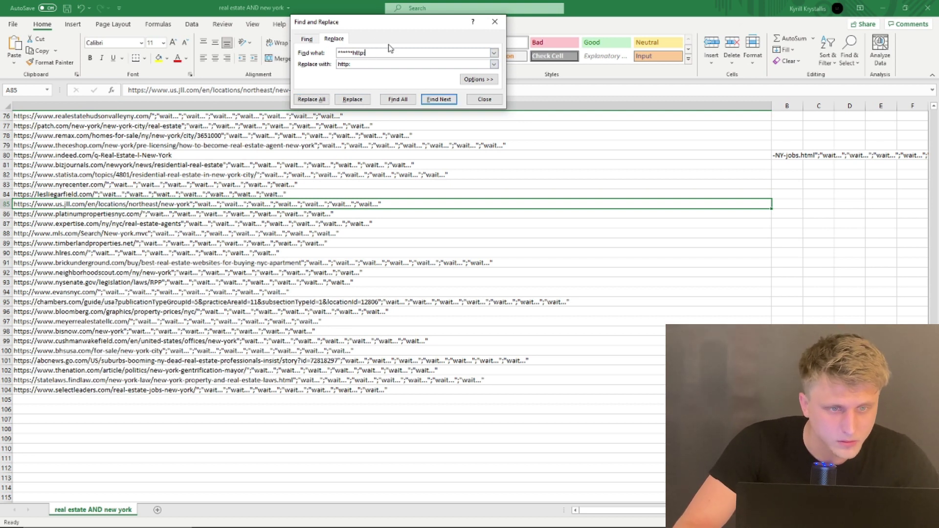
{"action": "type", "text": ":"}
{"action": "key", "text": "ctrl+a"}
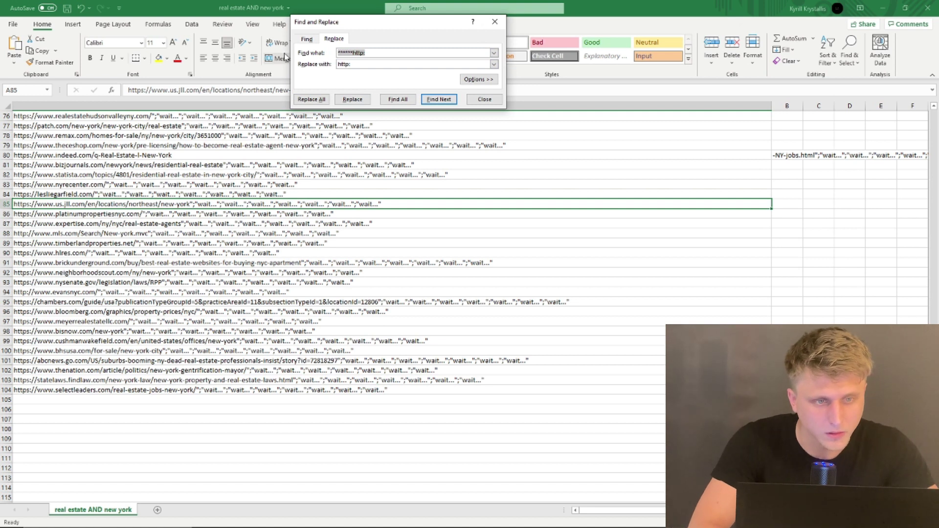
{"action": "key", "text": "BackSpace"}
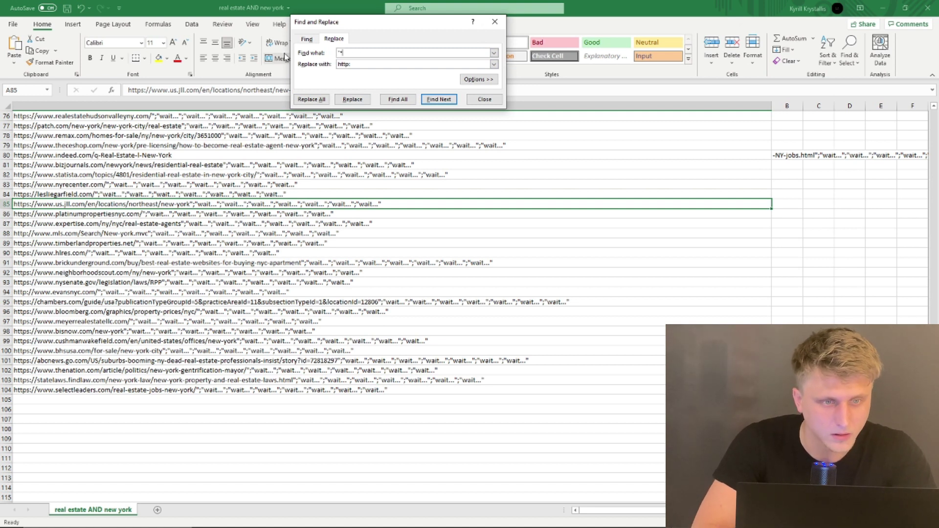
{"action": "left_click", "coordinate": [362, 66]}
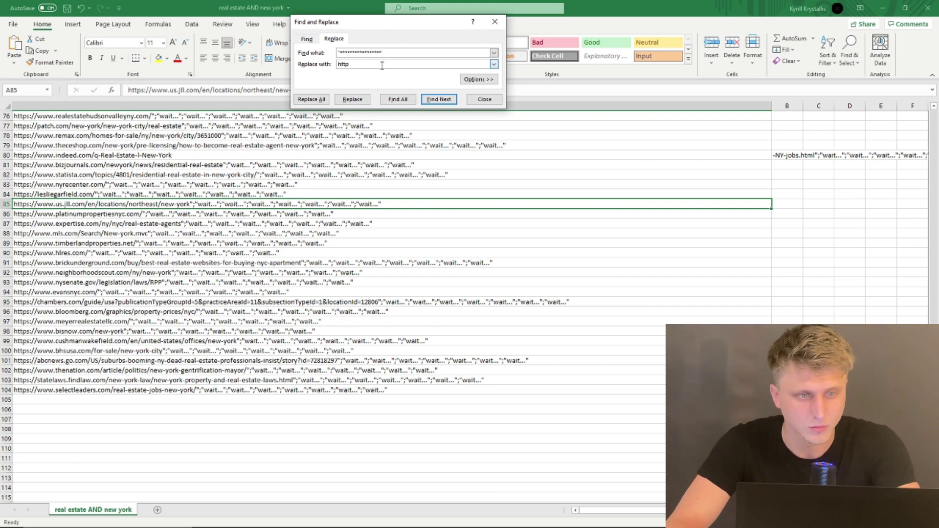
{"action": "key", "text": "BackSpace"}
{"action": "key", "text": "BackSpace"}
{"action": "key", "text": "BackSpace"}
{"action": "key", "text": "BackSpace"}
{"action": "left_click", "coordinate": [311, 99]}
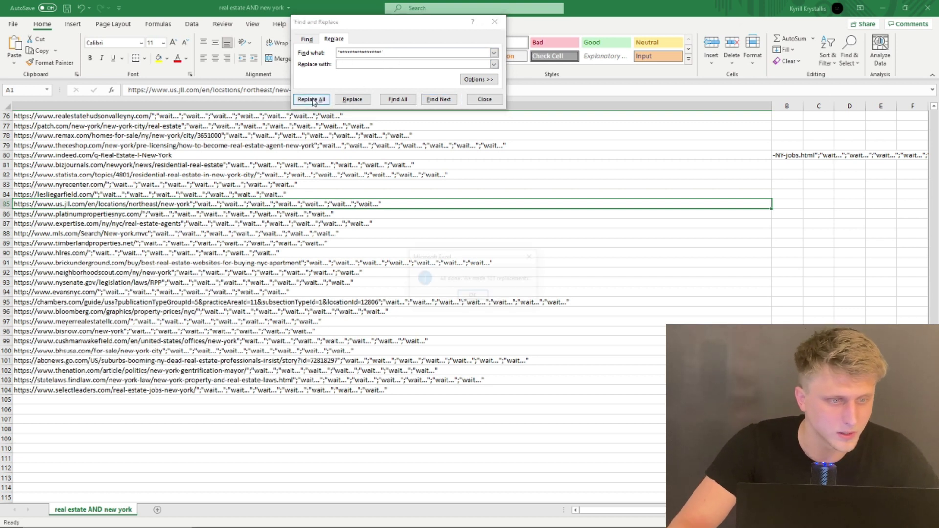
{"action": "left_click", "coordinate": [473, 296]}
{"action": "scroll", "coordinate": [403, 377], "scroll_direction": "up", "scroll_amount": 17}
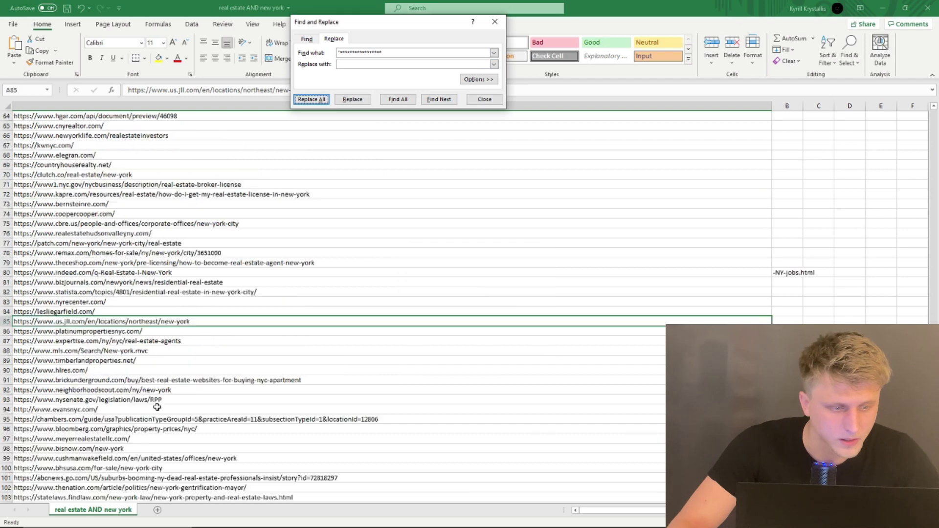
{"action": "scroll", "coordinate": [146, 271], "scroll_direction": "up", "scroll_amount": 8}
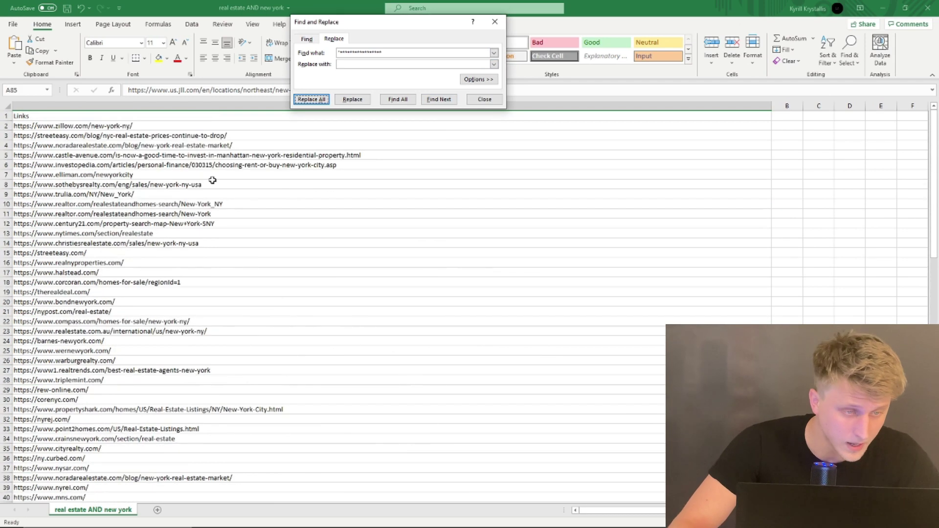
{"action": "left_click", "coordinate": [485, 99]}
Copy the cleaned column A and switch to the Sheet1 Google Sheets document in Chrome.
{"action": "left_click", "coordinate": [176, 106]}
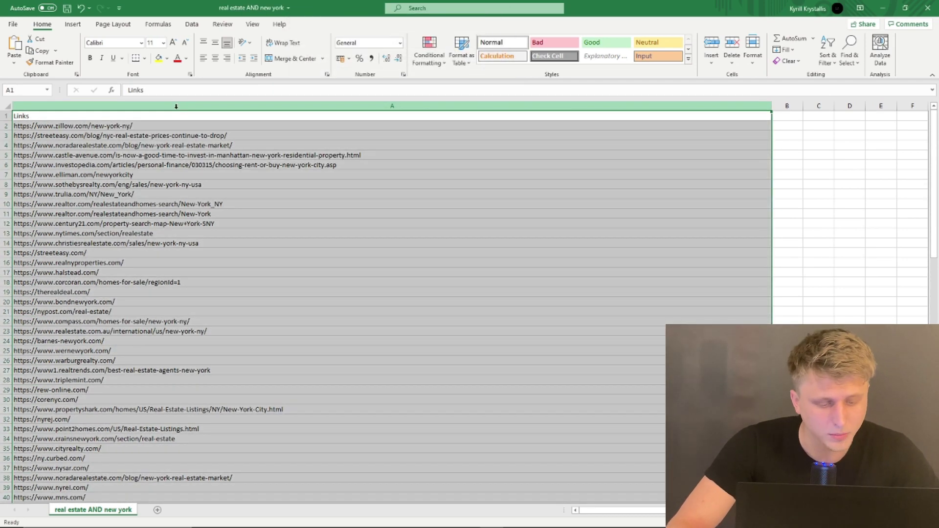
{"action": "key", "text": "ctrl+c"}
{"action": "left_click", "coordinate": [396, 518]}
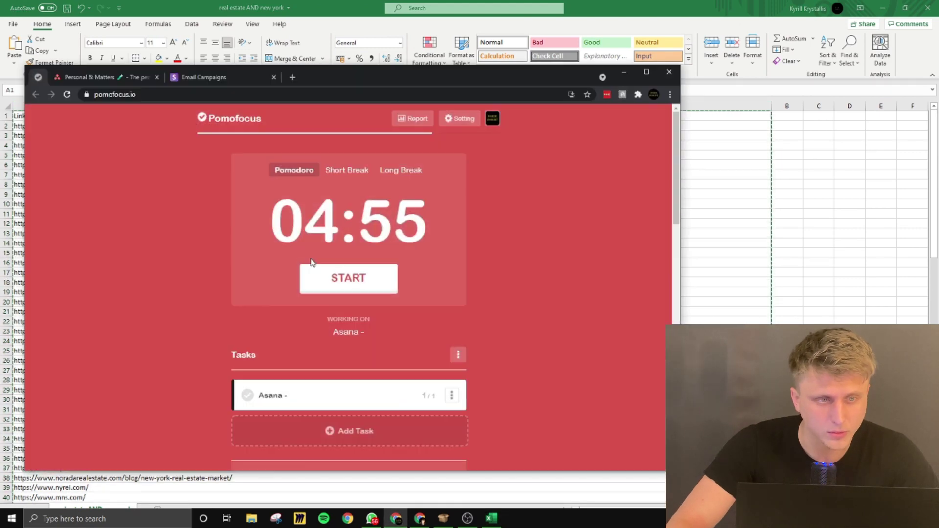
{"action": "left_click", "coordinate": [389, 523]}
{"action": "left_click", "coordinate": [181, 8]}
{"action": "left_click", "coordinate": [328, 5]}
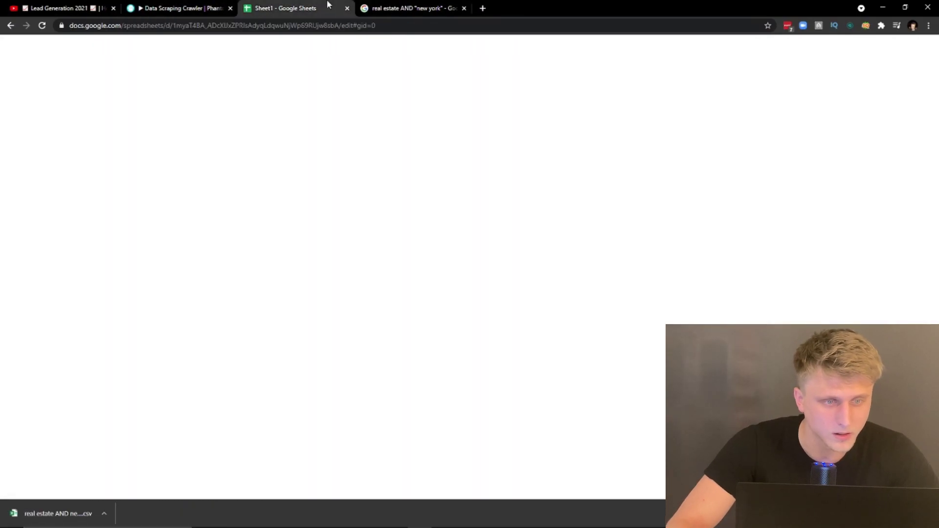
Examine the running Data Scraping Crawler's console log in Phantombuster for found emails and social networks.
{"action": "left_click", "coordinate": [182, 8]}
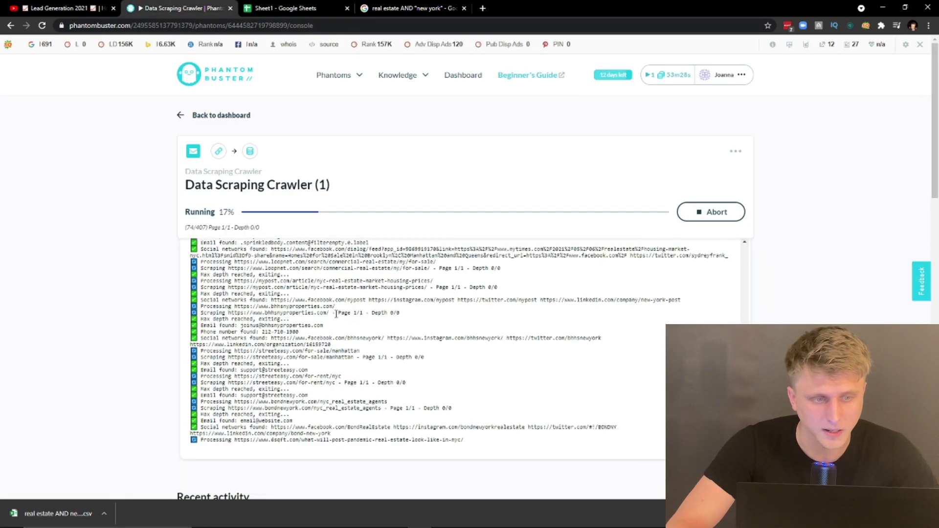
{"action": "scroll", "coordinate": [321, 363], "scroll_direction": "down", "scroll_amount": 5}
{"action": "scroll", "coordinate": [352, 256], "scroll_direction": "up", "scroll_amount": 3}
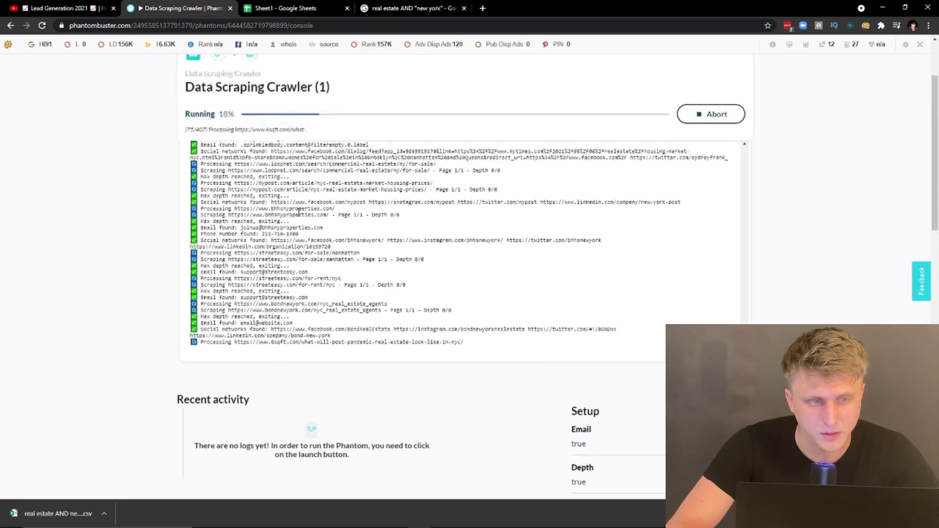
{"action": "scroll", "coordinate": [400, 216], "scroll_direction": "down", "scroll_amount": 3}
{"action": "scroll", "coordinate": [401, 216], "scroll_direction": "up", "scroll_amount": 3}
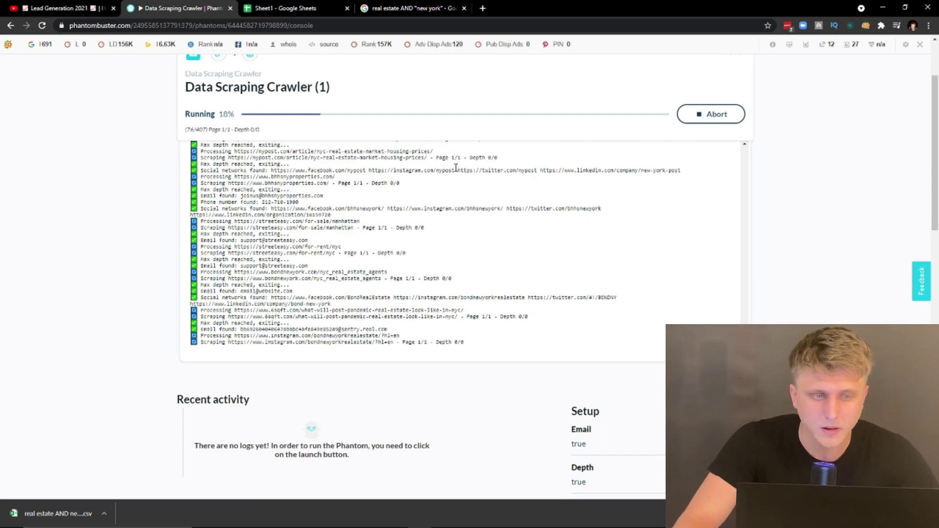
{"action": "left_click_drag", "start_coordinate": [297, 343], "coordinate": [468, 344]}
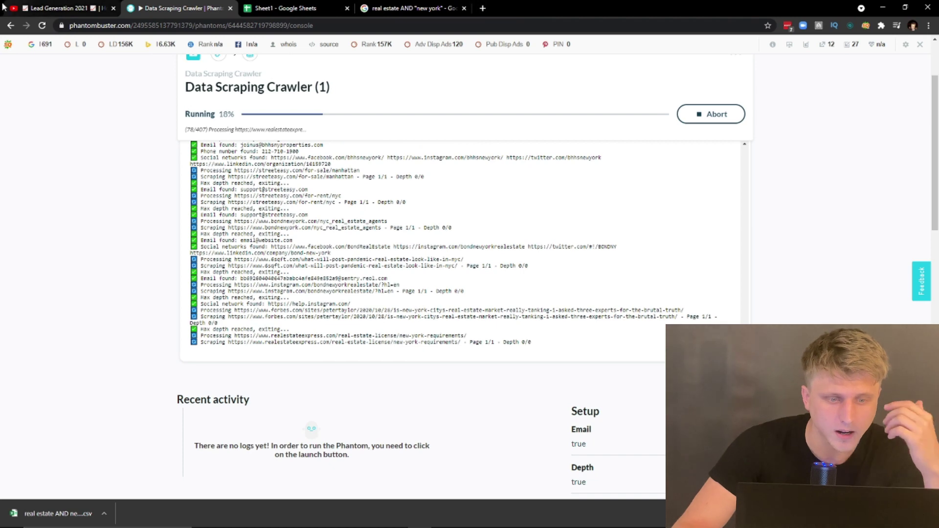
View the Lead Generation 2021 video page and the ScrapeBox window for reference, returning to the crawler console.
{"action": "left_click", "coordinate": [59, 7]}
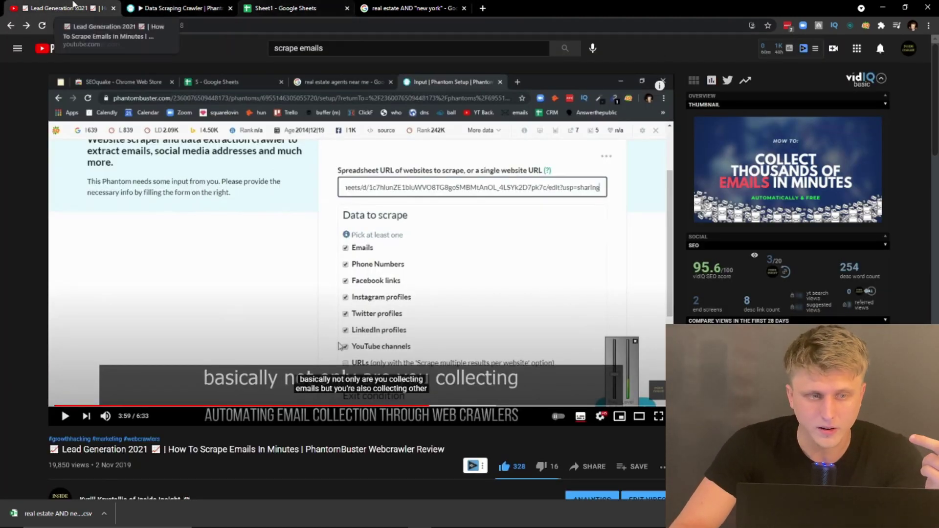
{"action": "left_click", "coordinate": [179, 8]}
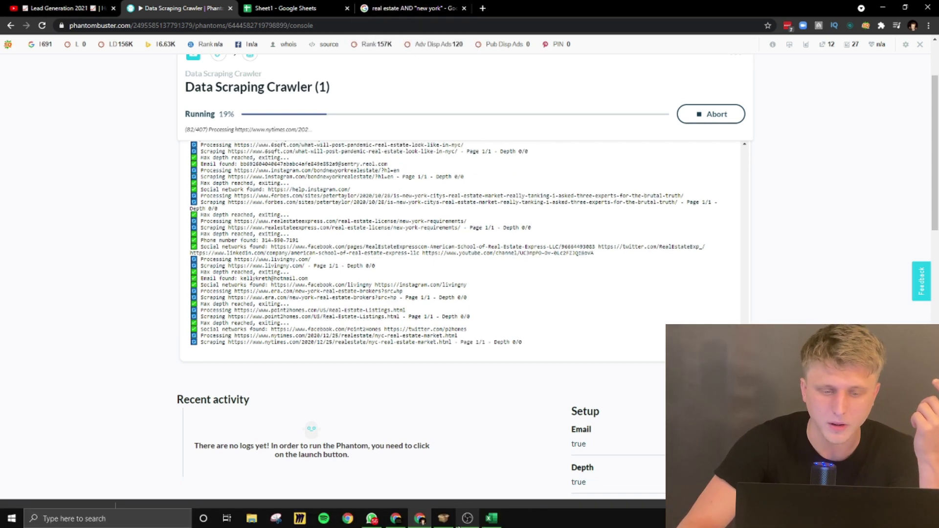
{"action": "left_click", "coordinate": [444, 519]}
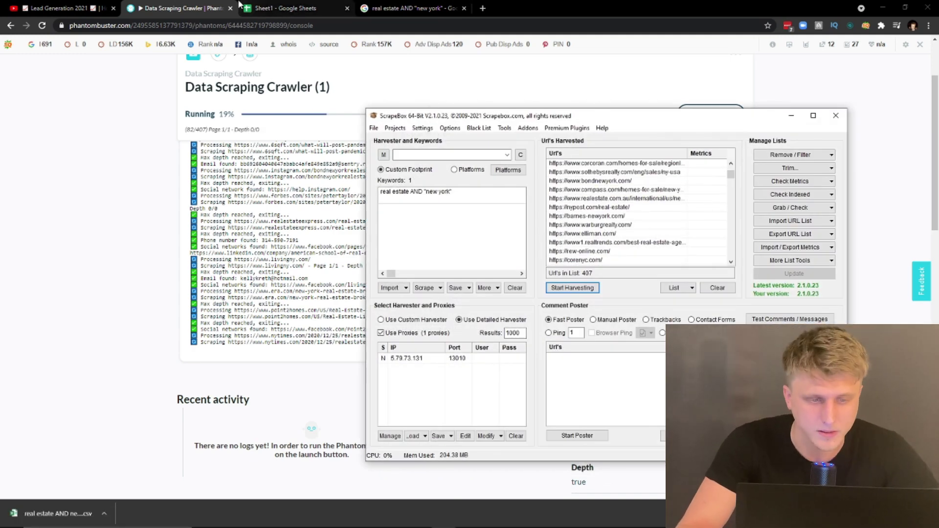
{"action": "left_click", "coordinate": [794, 116]}
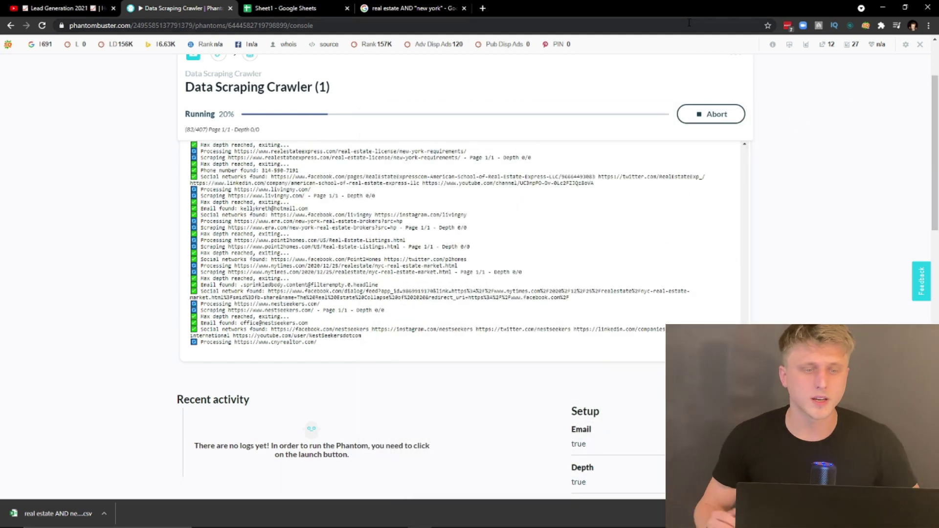